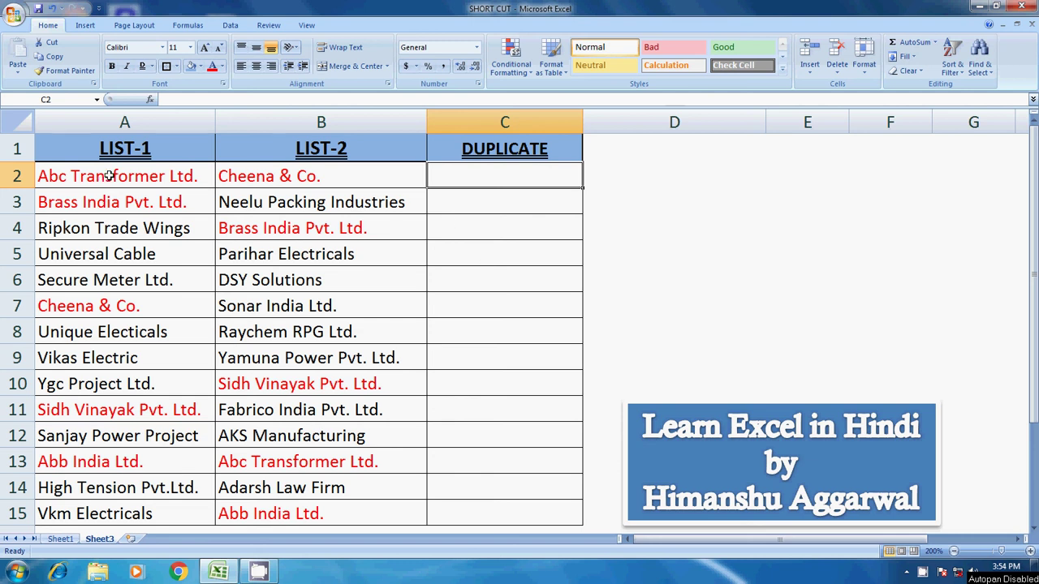
# Step: Highlight the LIST-1 and LIST-2 names, then select cell C2
pyautogui.moveTo(117, 152); pyautogui.dragTo(126, 461)
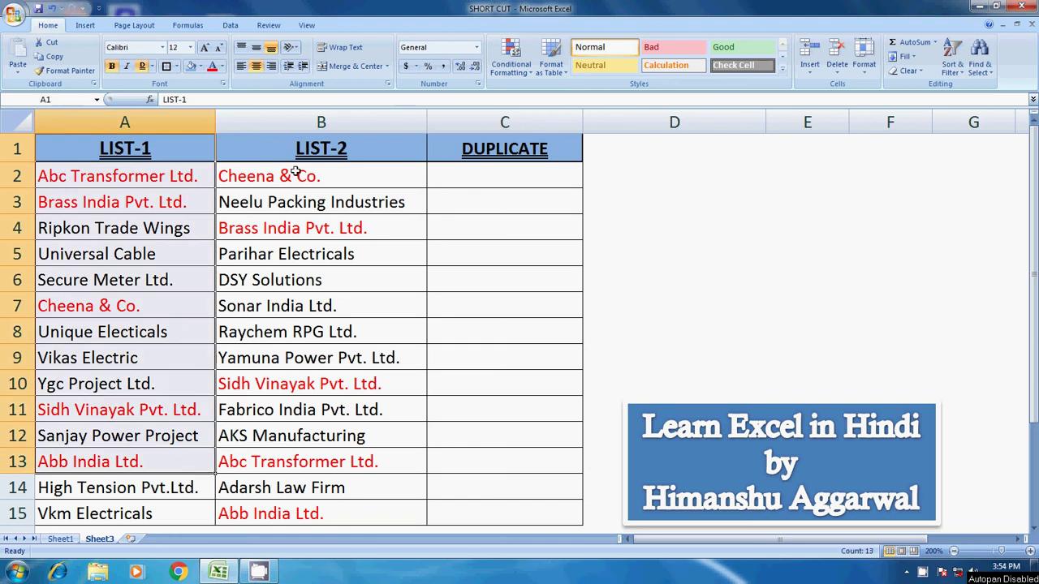
pyautogui.click(311, 146)
pyautogui.moveTo(311, 146); pyautogui.dragTo(321, 461)
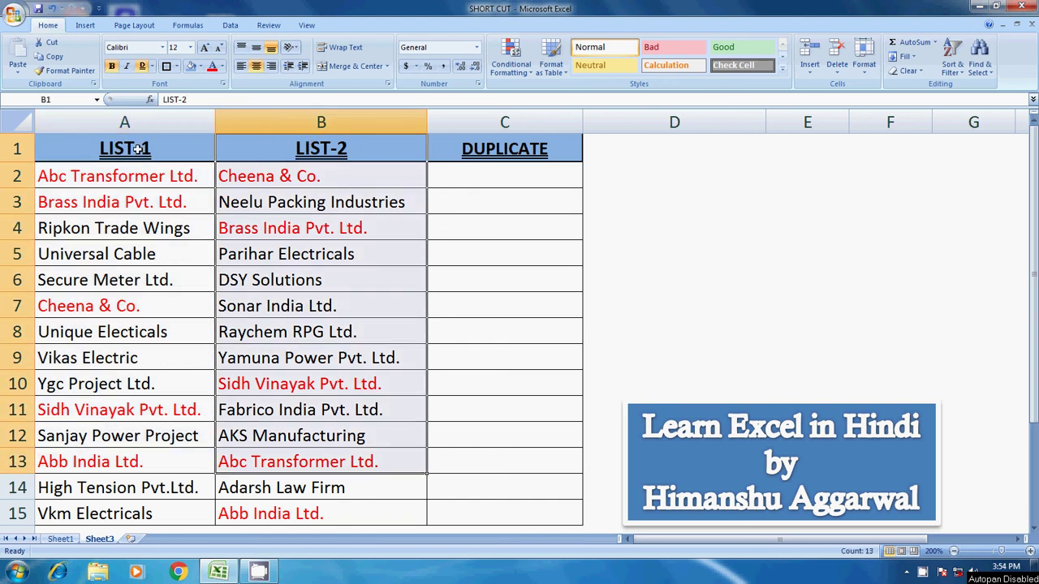
pyautogui.moveTo(135, 148); pyautogui.dragTo(159, 483)
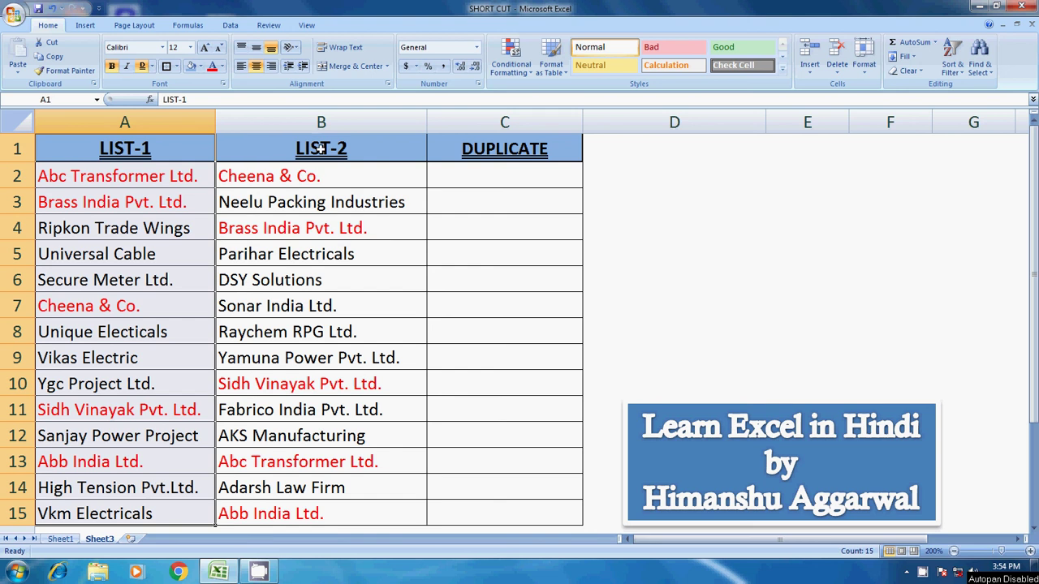
pyautogui.moveTo(319, 150); pyautogui.dragTo(323, 308)
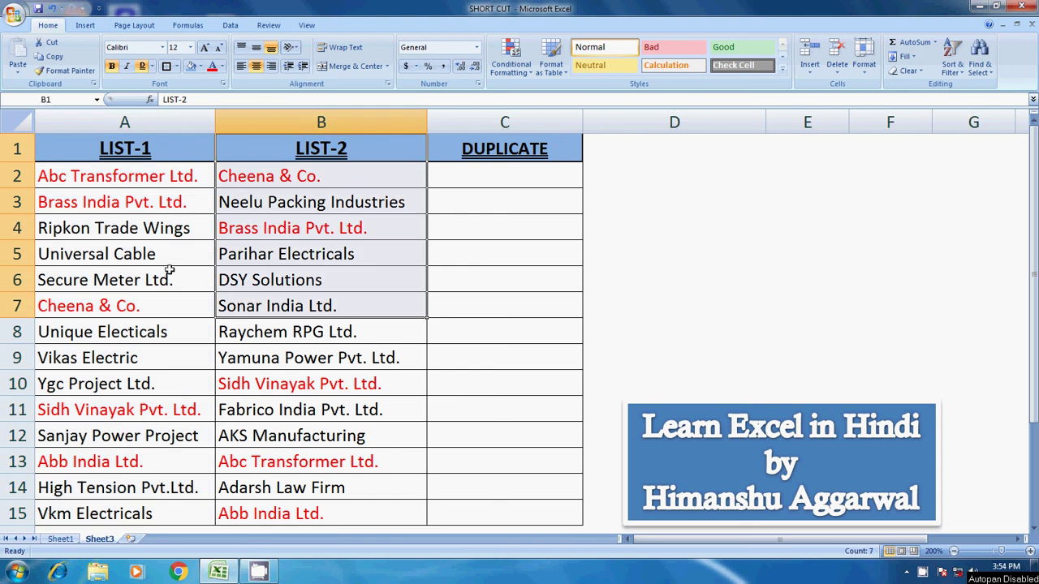
pyautogui.click(494, 175)
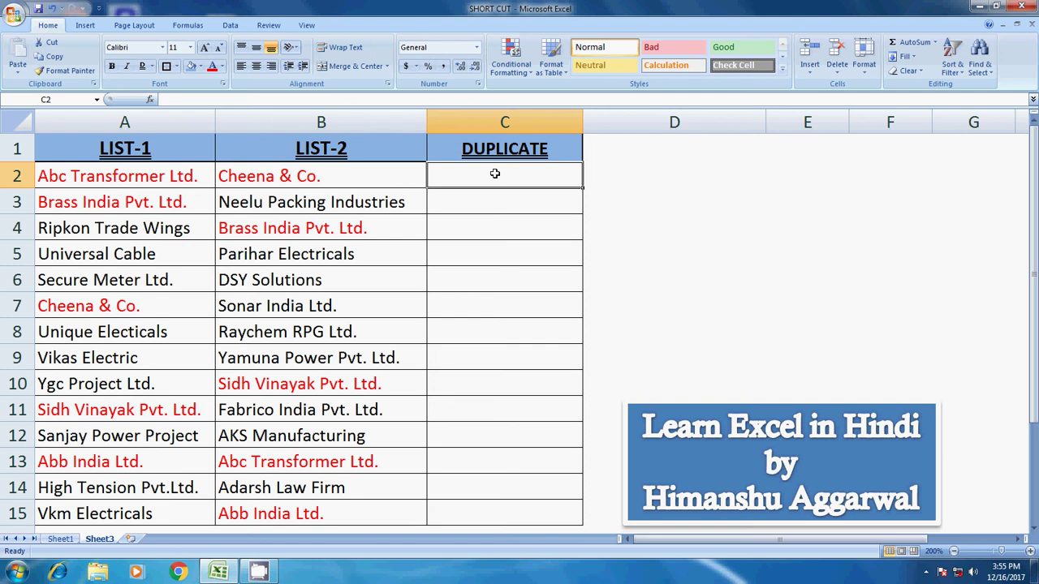
# Step: Start a VLOOKUP in C2 that looks up A2 in the absolute range $B$2:$B$15
pyautogui.write('=vlo')
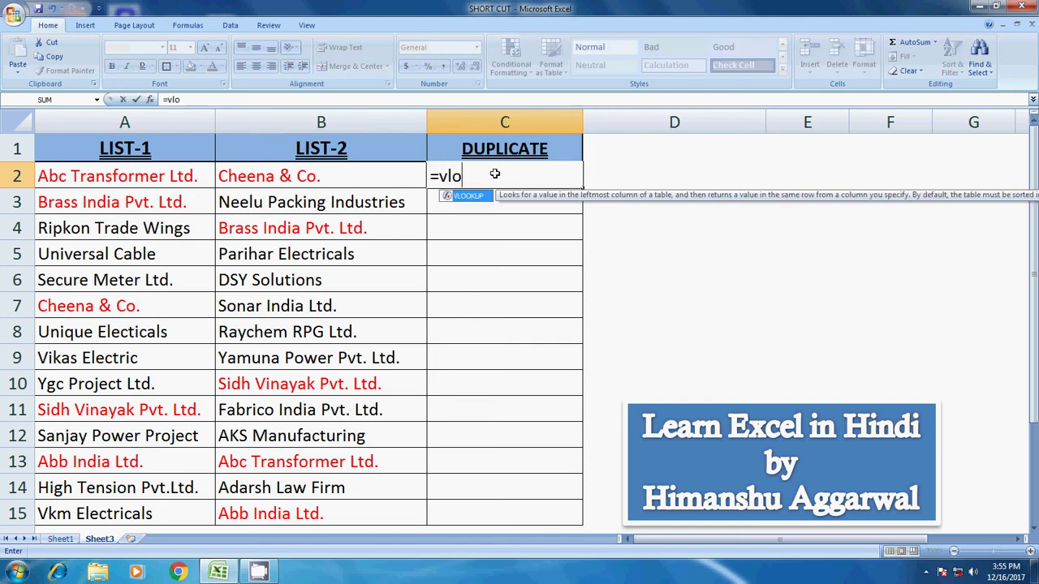
pyautogui.press('Tab')
pyautogui.press('Left')
pyautogui.press('Left')
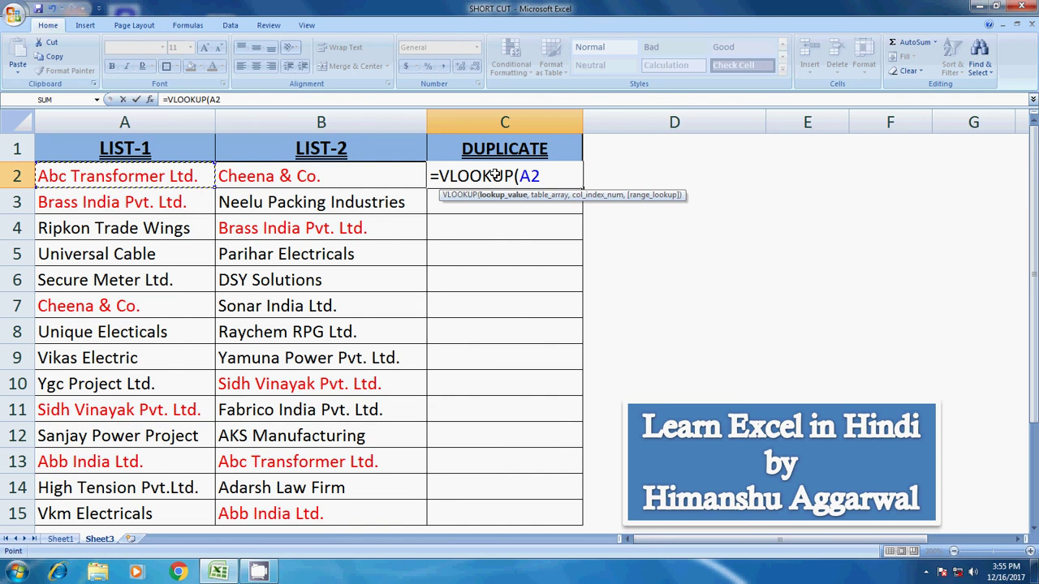
pyautogui.write(',')
pyautogui.press('Right')
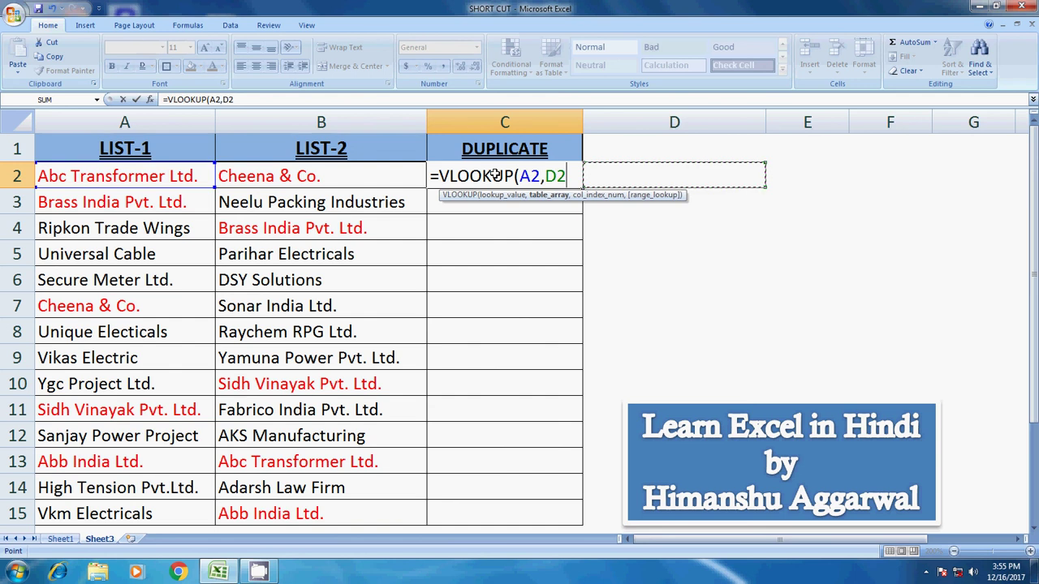
pyautogui.press('Left')
pyautogui.press('Left')
pyautogui.hotkey('shift', 'Down')
pyautogui.hotkey('shift', 'Down')
pyautogui.hotkey('shift', 'Down')
pyautogui.hotkey('shift', 'Down')
pyautogui.hotkey('shift', 'Down')
pyautogui.hotkey('shift', 'Down')
pyautogui.hotkey('shift', 'Down')
pyautogui.hotkey('shift', 'Down')
pyautogui.hotkey('shift', 'Down')
pyautogui.hotkey('shift', 'Down')
pyautogui.hotkey('shift', 'Down')
pyautogui.hotkey('shift', 'Down')
pyautogui.hotkey('shift', 'Down')
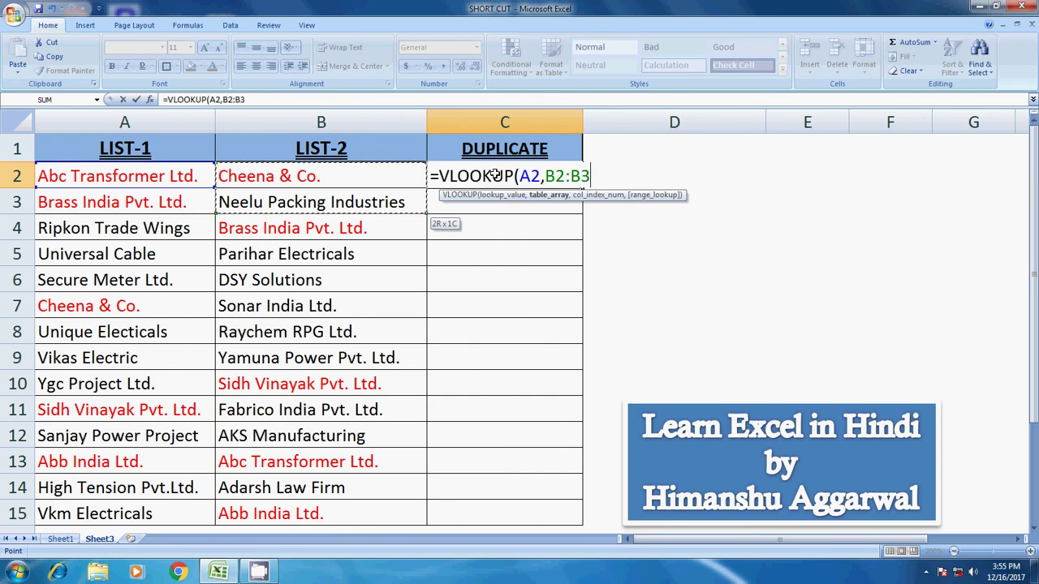
pyautogui.hotkey('shift', 'Down')
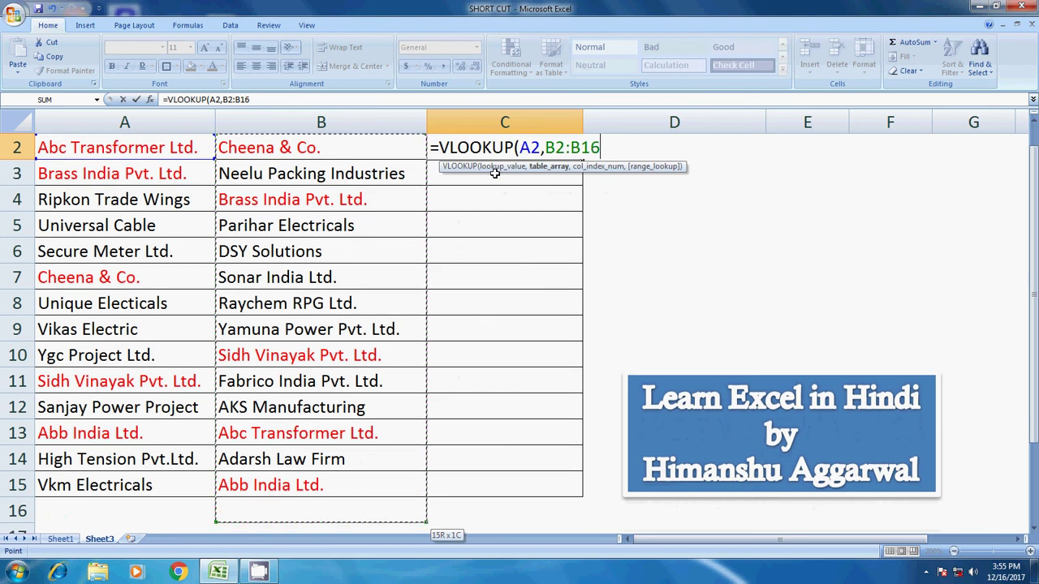
pyautogui.hotkey('shift', 'Up')
pyautogui.scroll(1, 494, 172)
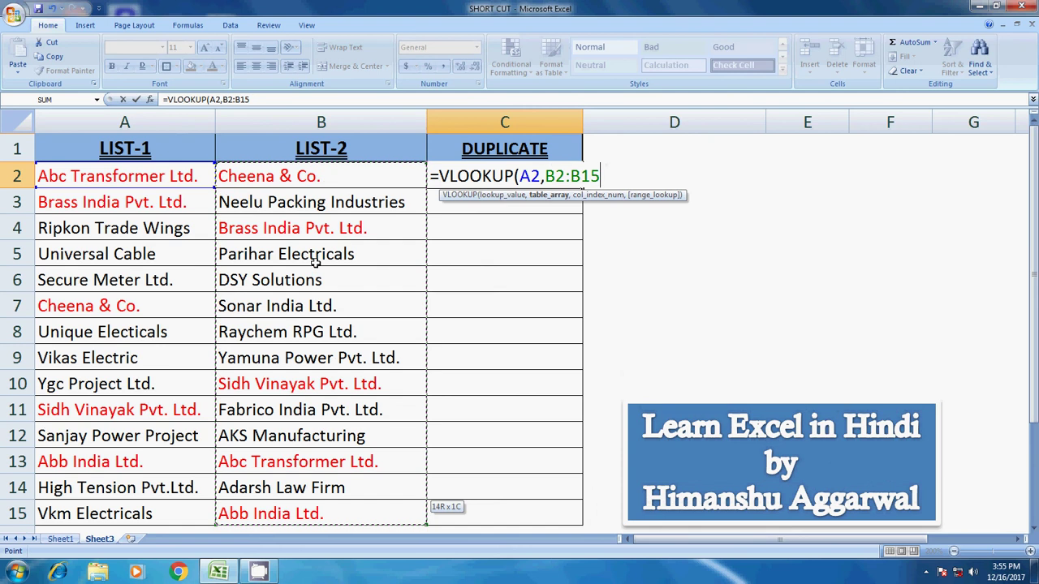
pyautogui.press('F4')
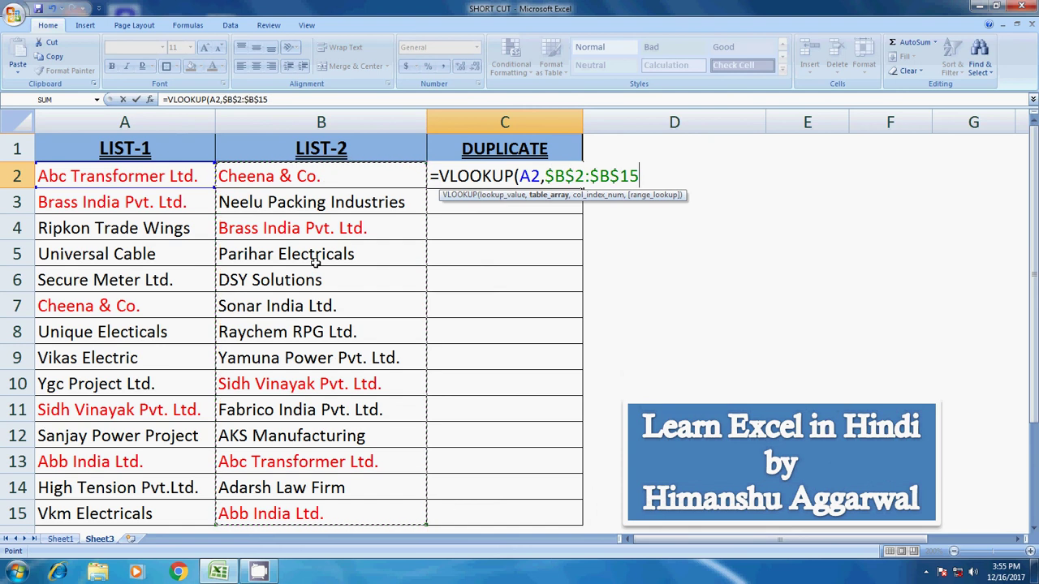
# Step: Finish C2 as =VLOOKUP(A2,$B$2:$B$15,TRUE,FALSE) and select down column C
pyautogui.write(',')
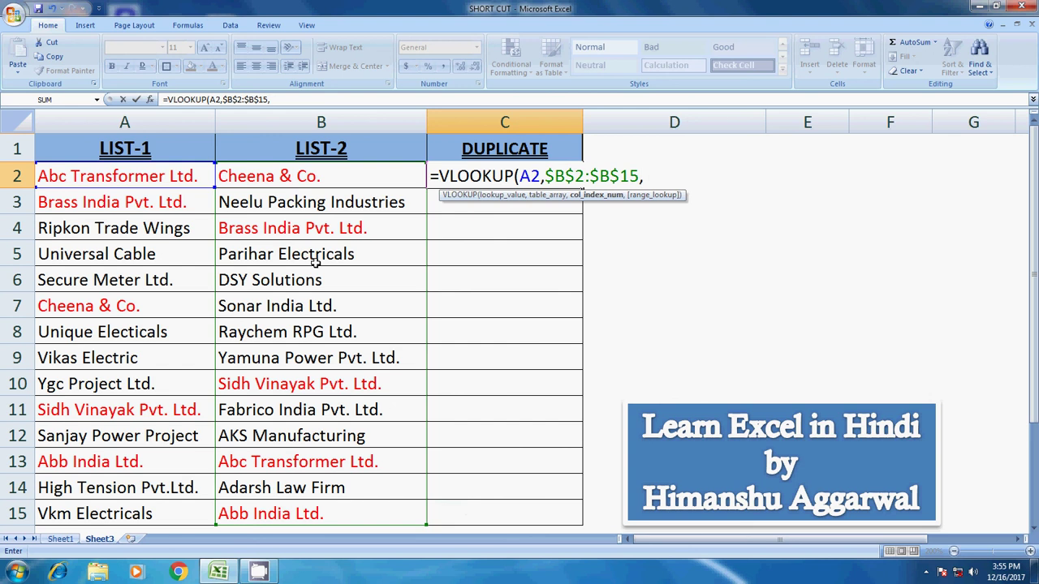
pyautogui.write('true')
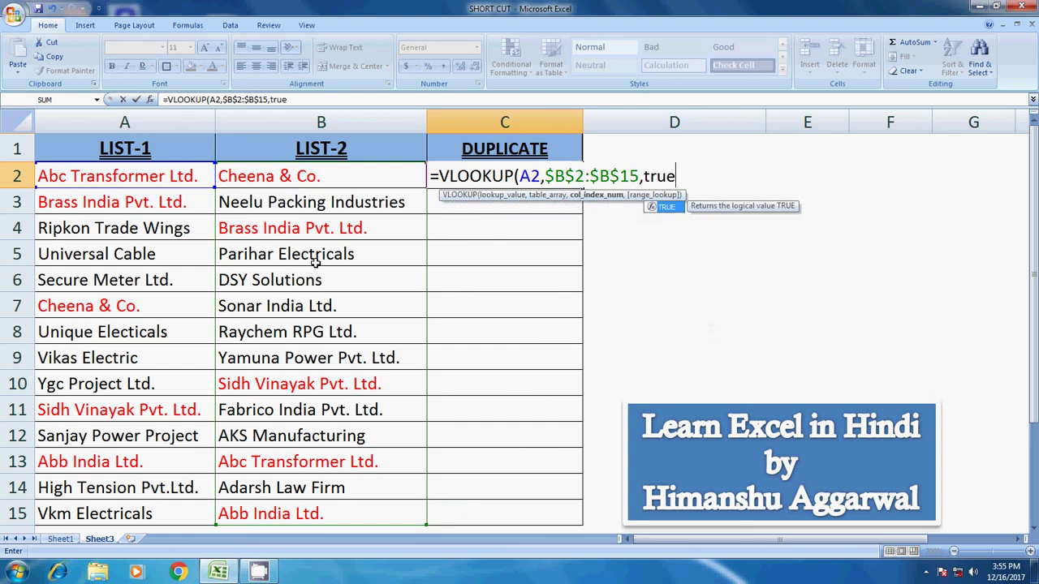
pyautogui.write(',')
pyautogui.press('Down')
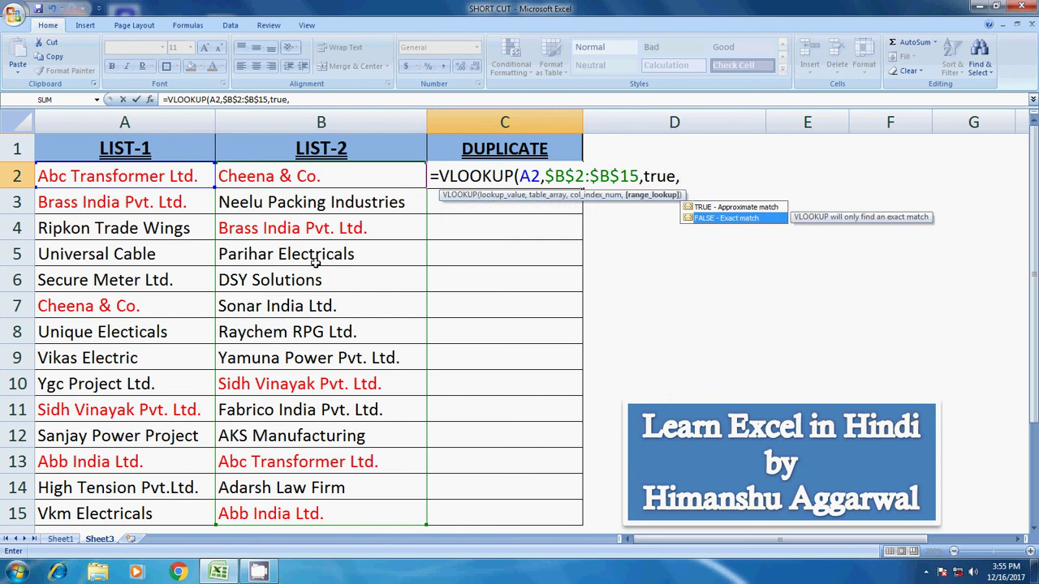
pyautogui.press('Tab')
pyautogui.write(')')
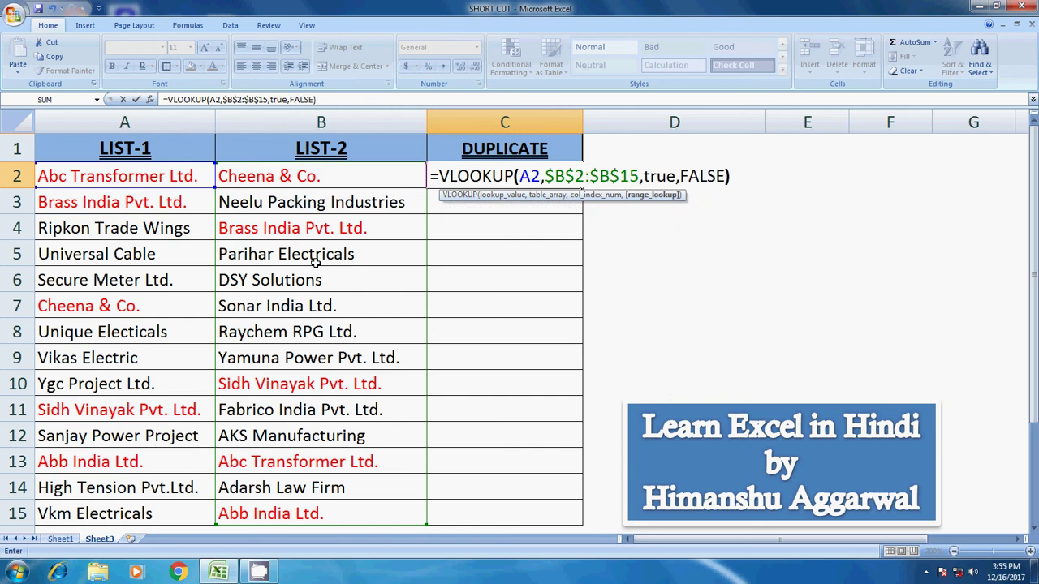
pyautogui.press('Return')
pyautogui.press('Up')
pyautogui.hotkey('shift', 'Down')
pyautogui.hotkey('shift', 'Down')
pyautogui.hotkey('shift', 'Down')
pyautogui.hotkey('shift', 'Down')
pyautogui.hotkey('shift', 'Down')
pyautogui.hotkey('shift', 'Down')
pyautogui.hotkey('shift', 'Down')
pyautogui.hotkey('shift', 'Down')
pyautogui.hotkey('shift', 'Down')
pyautogui.hotkey('shift', 'Down')
pyautogui.hotkey('shift', 'Down')
pyautogui.hotkey('shift', 'Down')
pyautogui.hotkey('shift', 'Down')
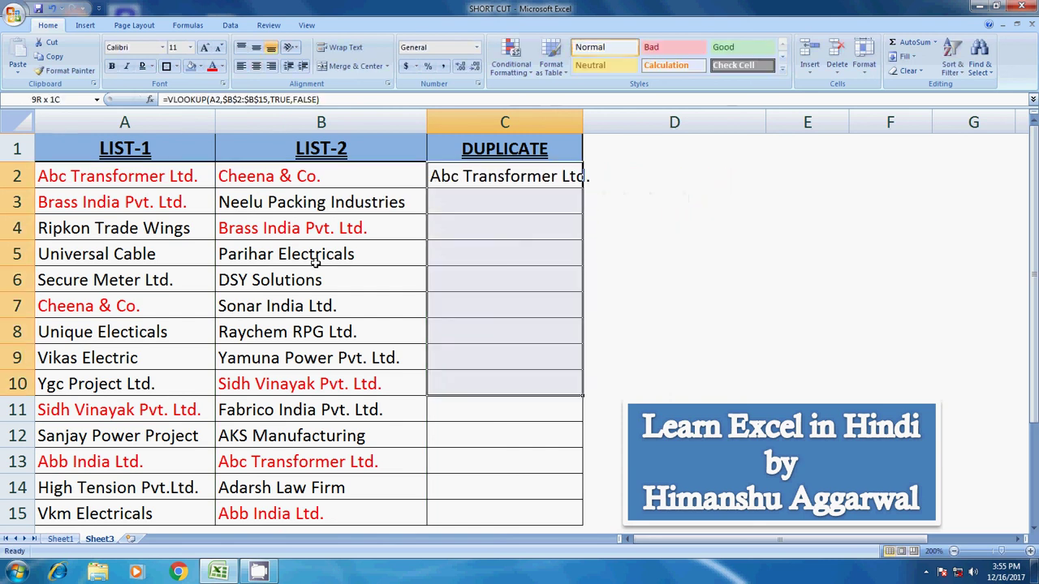
# Step: Fill the VLOOKUP down to C15, autofit column C, and inspect the names and formulas
pyautogui.hotkey('ctrl', 'd')
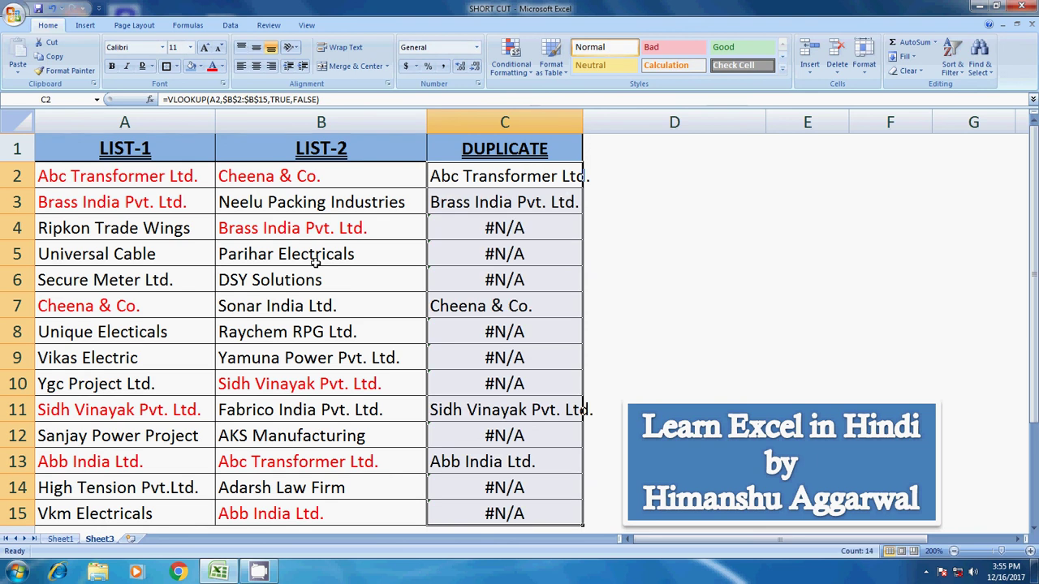
pyautogui.doubleClick(582, 119)
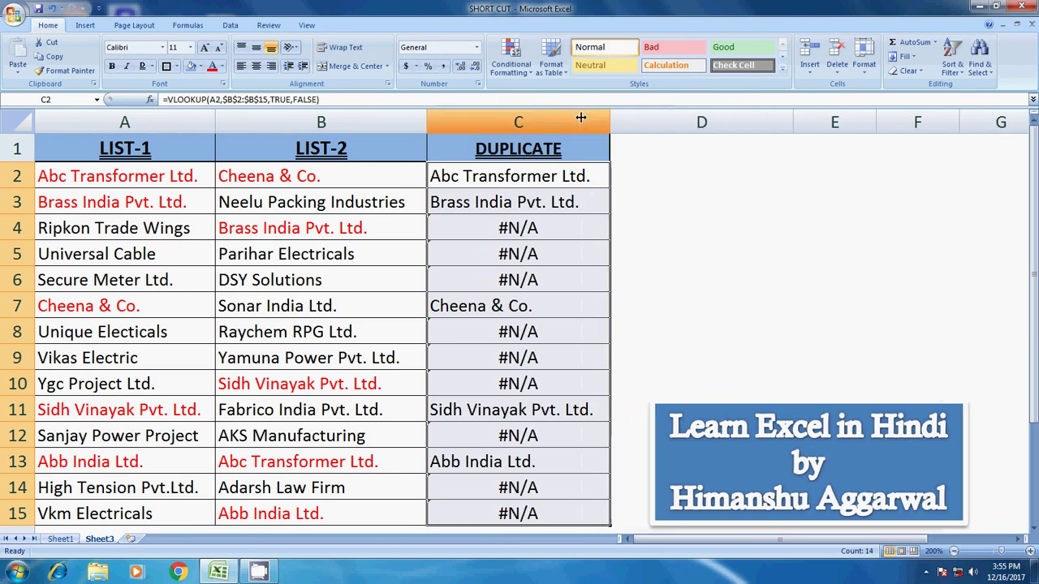
pyautogui.click(568, 181)
pyautogui.click(571, 197)
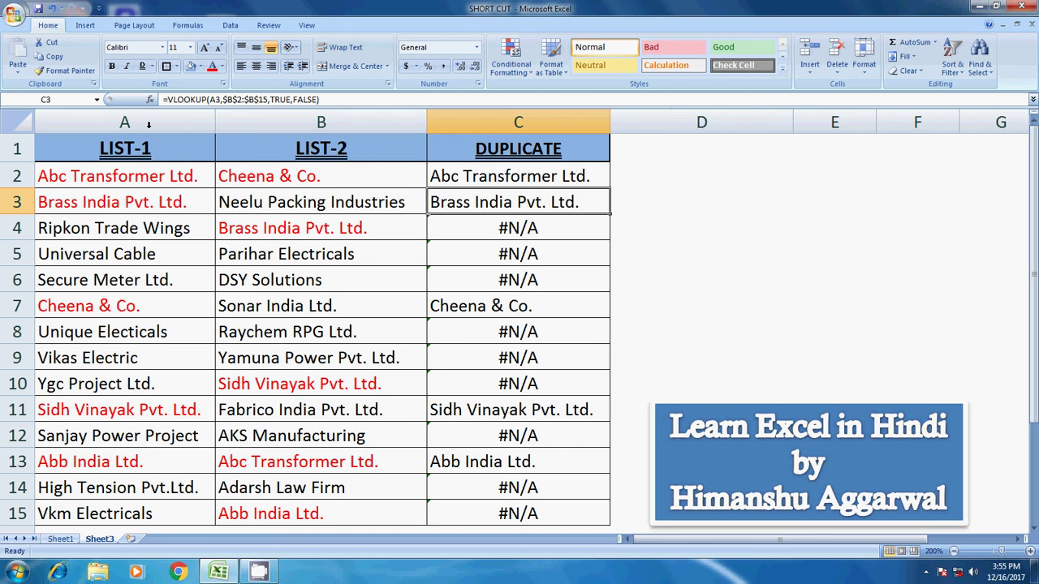
pyautogui.click(186, 182)
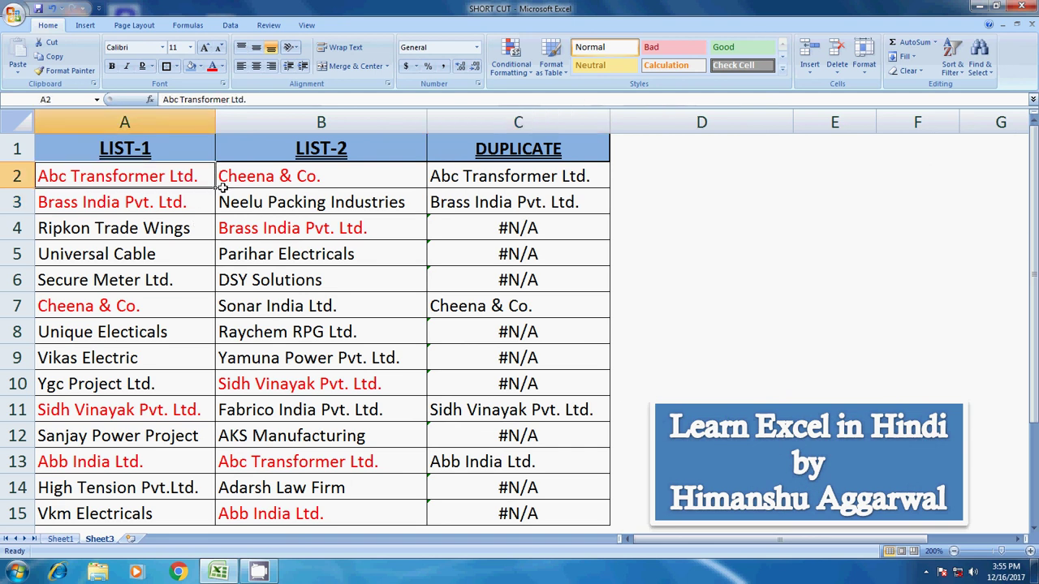
pyautogui.click(185, 210)
pyautogui.click(155, 296)
pyautogui.click(187, 178)
pyautogui.click(436, 177)
pyautogui.click(470, 203)
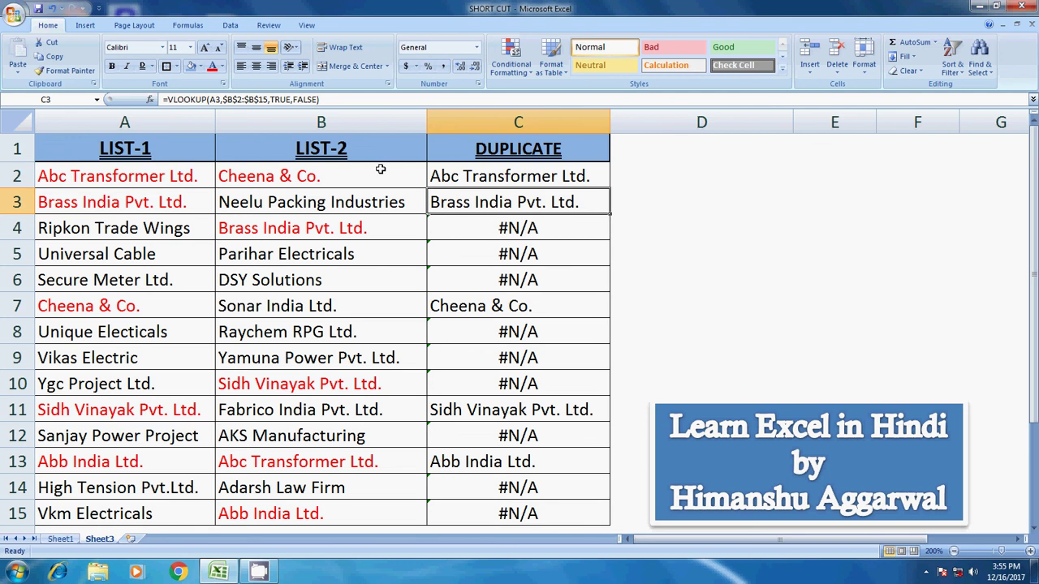
# Step: Review the lookup results from C4 to C13, leaving C2's formula unchanged
pyautogui.click(535, 230)
pyautogui.click(540, 280)
pyautogui.click(546, 258)
pyautogui.click(542, 283)
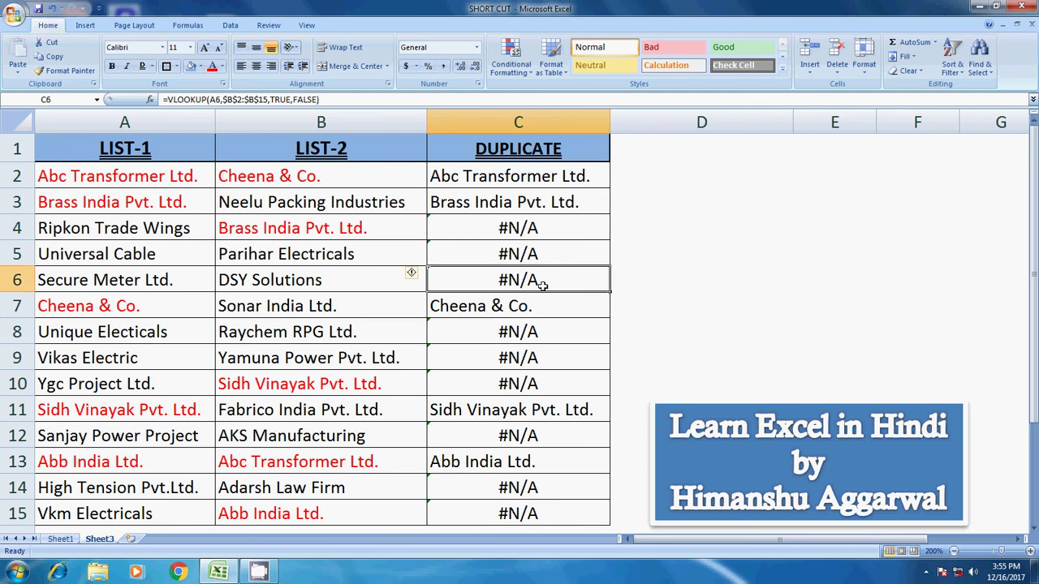
pyautogui.click(539, 306)
pyautogui.click(498, 411)
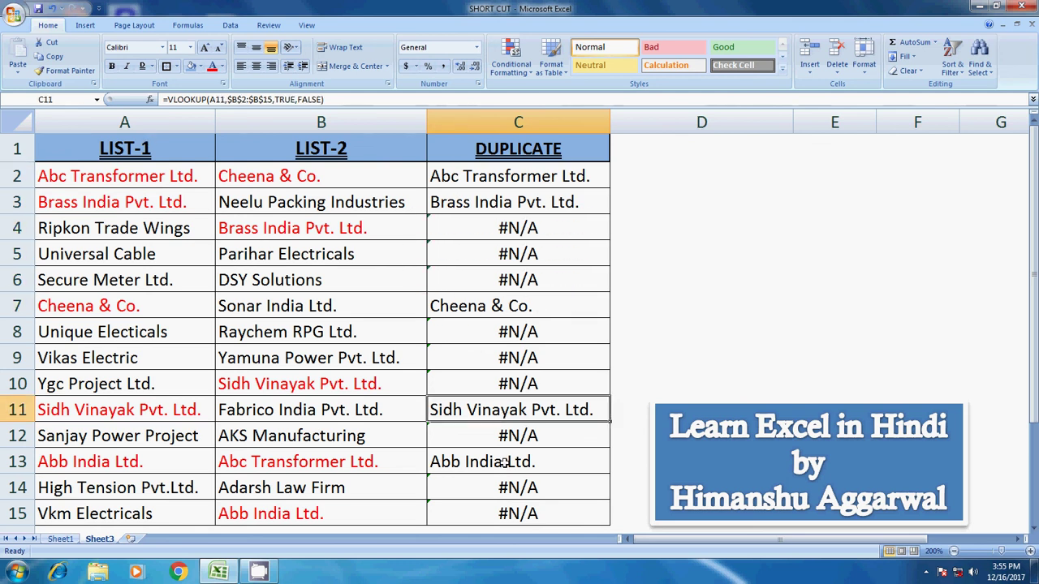
pyautogui.click(504, 462)
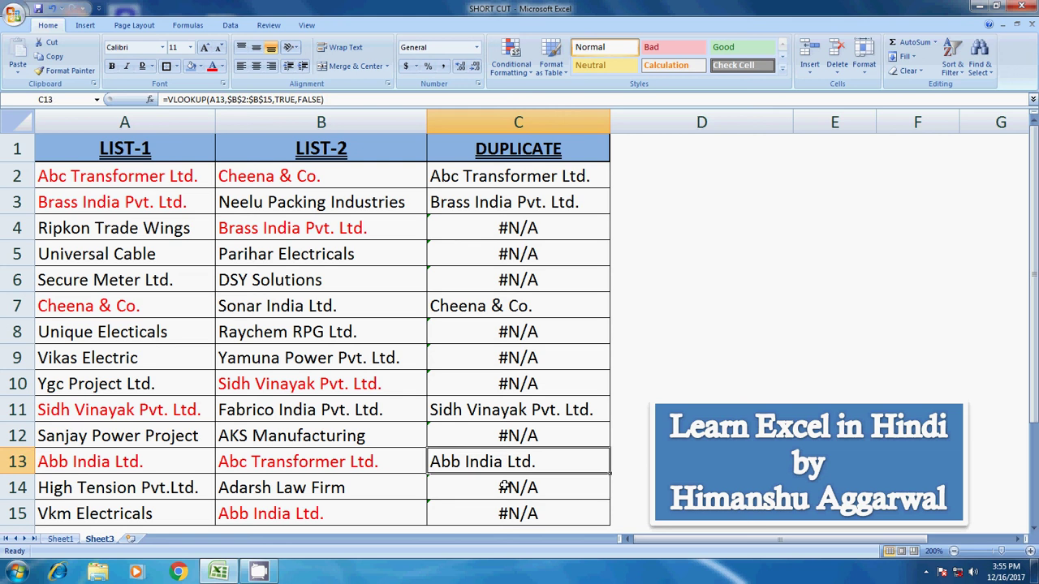
pyautogui.click(523, 173)
pyautogui.doubleClick(522, 173)
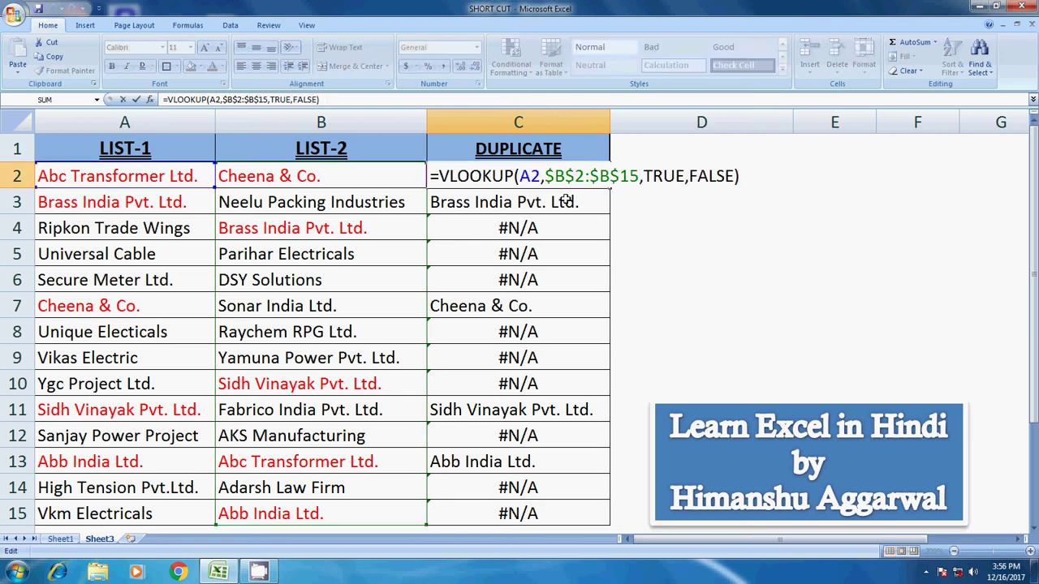
pyautogui.press('Escape')
# Step: Delete the old lookup results in C2:C15 and return to C2
pyautogui.keyDown('shift'); pyautogui.click(566, 201); pyautogui.keyUp('shift')
pyautogui.hotkey('shift', 'Down')
pyautogui.hotkey('shift', 'Down')
pyautogui.hotkey('shift', 'Down')
pyautogui.hotkey('shift', 'Down')
pyautogui.hotkey('shift', 'Down')
pyautogui.hotkey('shift', 'Down')
pyautogui.hotkey('shift', 'Down')
pyautogui.hotkey('shift', 'Down')
pyautogui.hotkey('shift', 'Down')
pyautogui.hotkey('shift', 'Down')
pyautogui.hotkey('shift', 'Down')
pyautogui.hotkey('shift', 'Down')
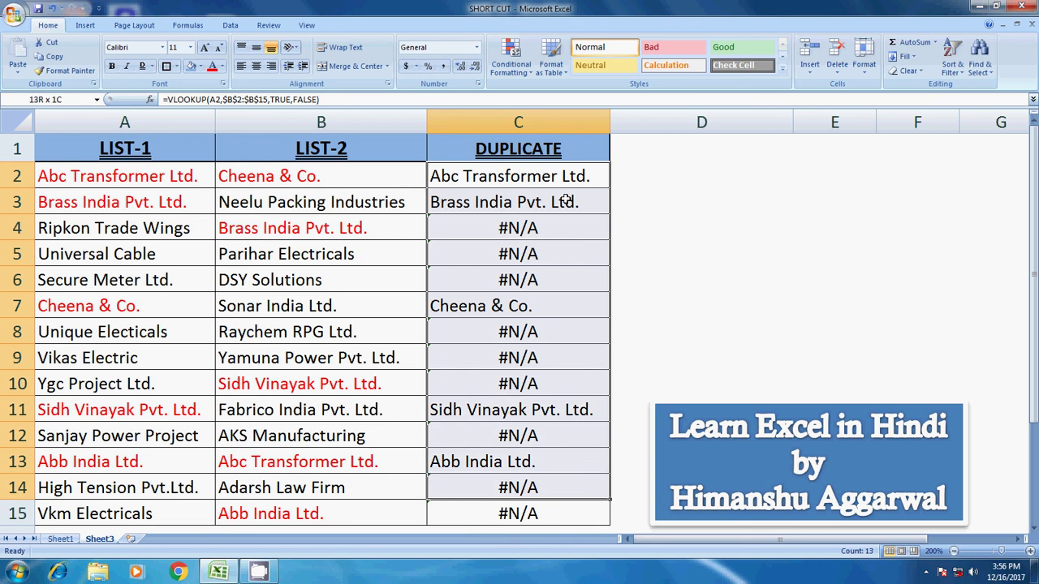
pyautogui.press('Delete')
pyautogui.click(566, 198)
pyautogui.press('Up')
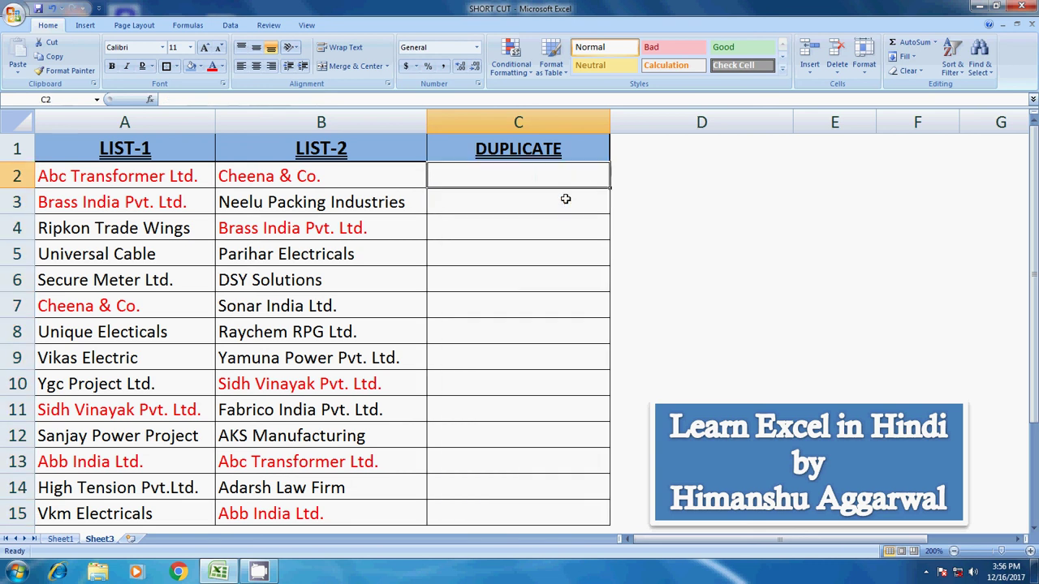
# Step: Enter =VLOOKUP(A2,$B$2:$B$15,1,FALSE) in C2
pyautogui.write('=vlo')
pyautogui.press('Tab')
pyautogui.press('Left')
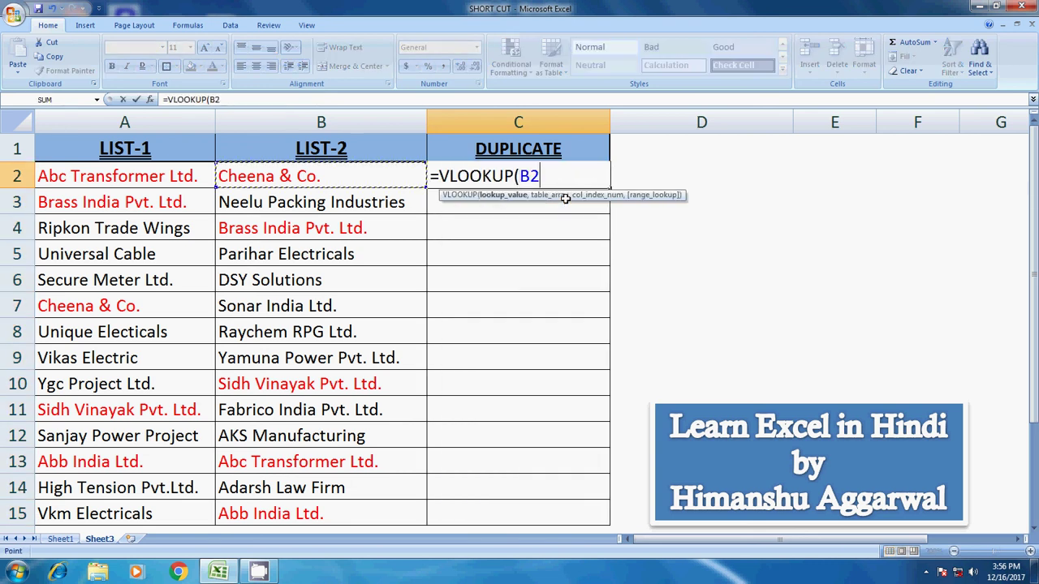
pyautogui.press('Left')
pyautogui.write(',')
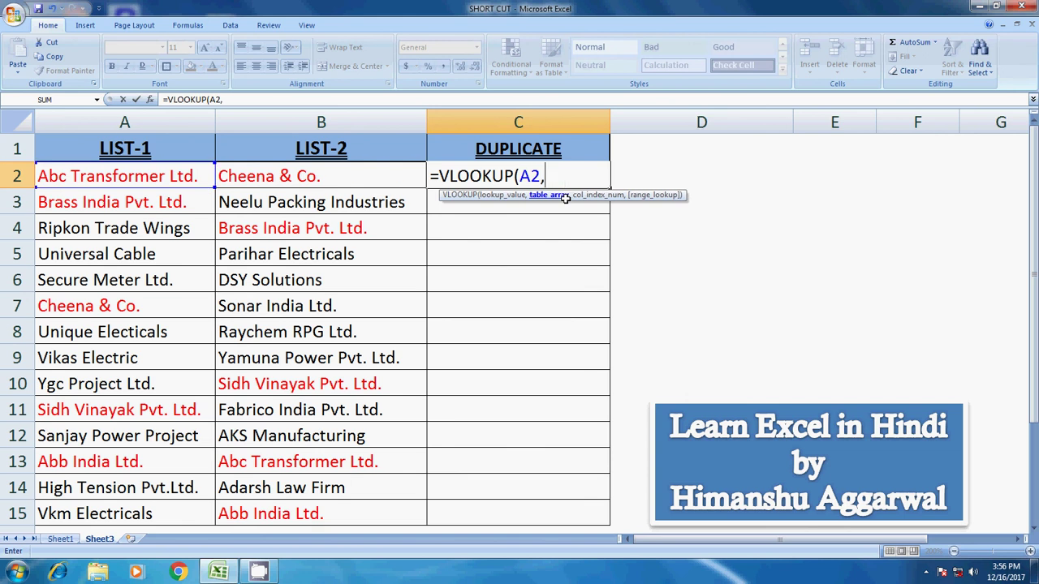
pyautogui.press('Left')
pyautogui.hotkey('shift', 'Down')
pyautogui.hotkey('shift', 'Down')
pyautogui.hotkey('shift', 'Down')
pyautogui.hotkey('shift', 'Down')
pyautogui.hotkey('shift', 'Down')
pyautogui.hotkey('shift', 'Down')
pyautogui.hotkey('shift', 'Down')
pyautogui.hotkey('shift', 'Down')
pyautogui.hotkey('shift', 'Down')
pyautogui.hotkey('shift', 'Down')
pyautogui.hotkey('shift', 'Down')
pyautogui.hotkey('shift', 'Down')
pyautogui.hotkey('shift', 'Down')
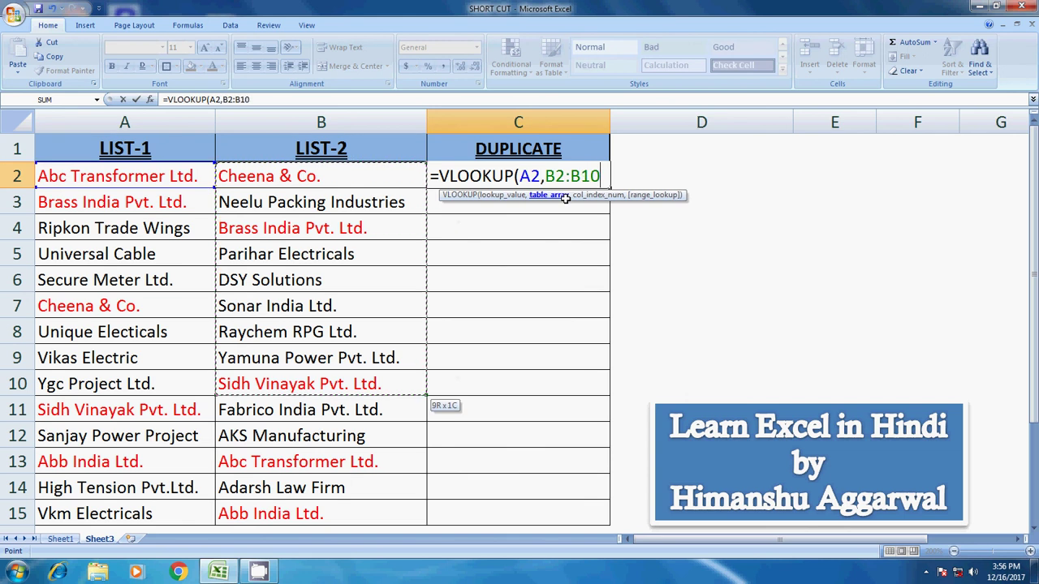
pyautogui.press('F4')
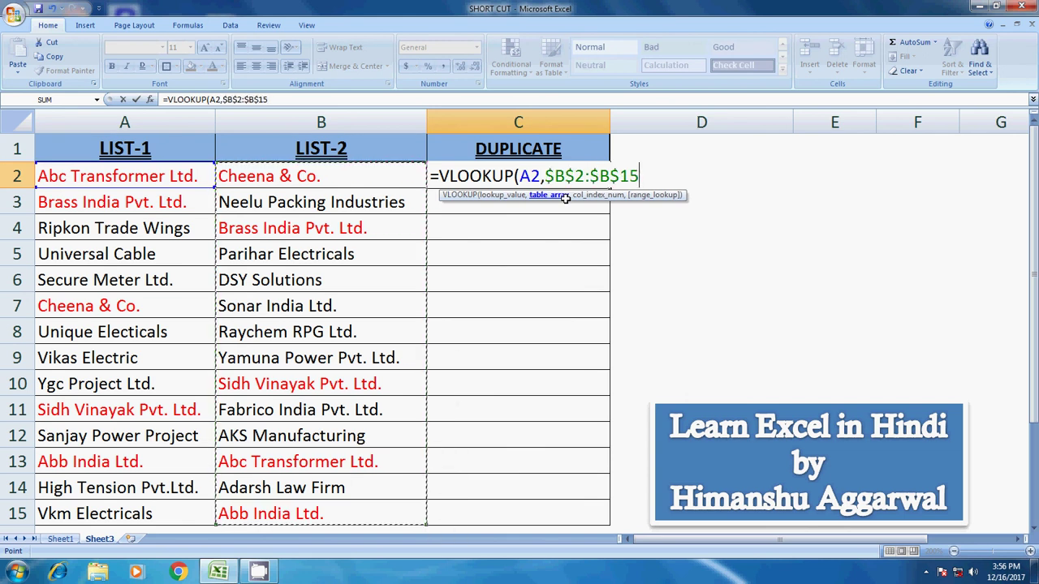
pyautogui.write(',1')
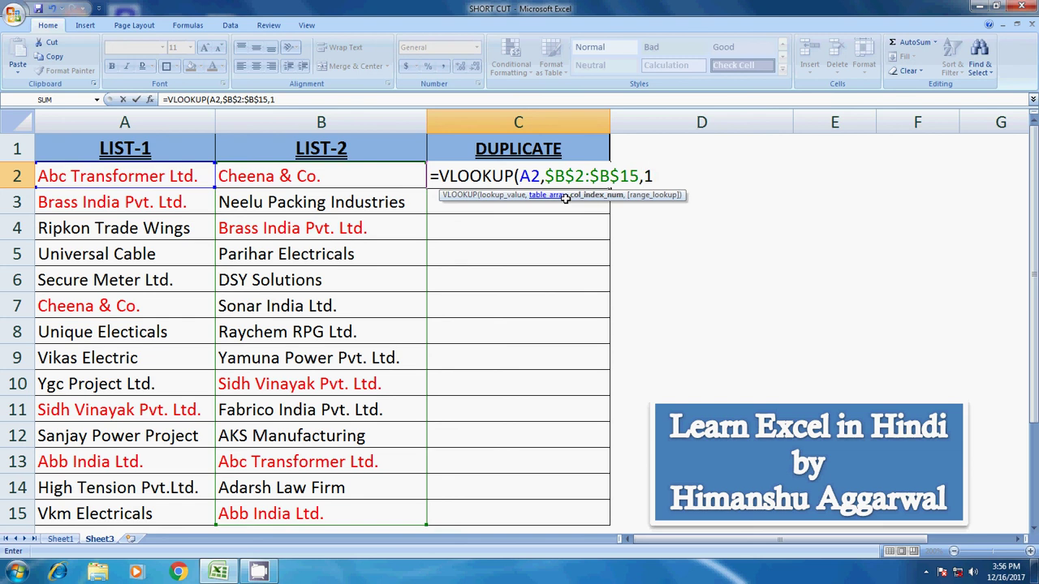
pyautogui.write(',FALSE')
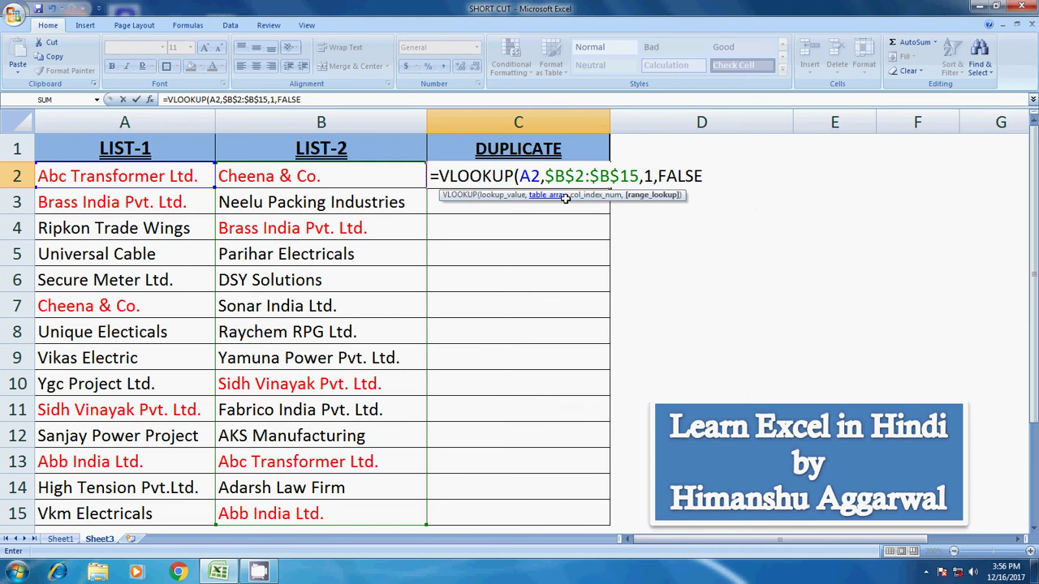
pyautogui.write(')')
pyautogui.hotkey('ctrl', 'Return')
# Step: Fill the formula down to C15 and review the matched names and #N/A results
pyautogui.hotkey('shift', 'Down')
pyautogui.hotkey('shift', 'Down')
pyautogui.hotkey('shift', 'Down')
pyautogui.hotkey('shift', 'Down')
pyautogui.hotkey('shift', 'Down')
pyautogui.hotkey('shift', 'Down')
pyautogui.hotkey('shift', 'Down')
pyautogui.hotkey('shift', 'Down')
pyautogui.hotkey('shift', 'Down')
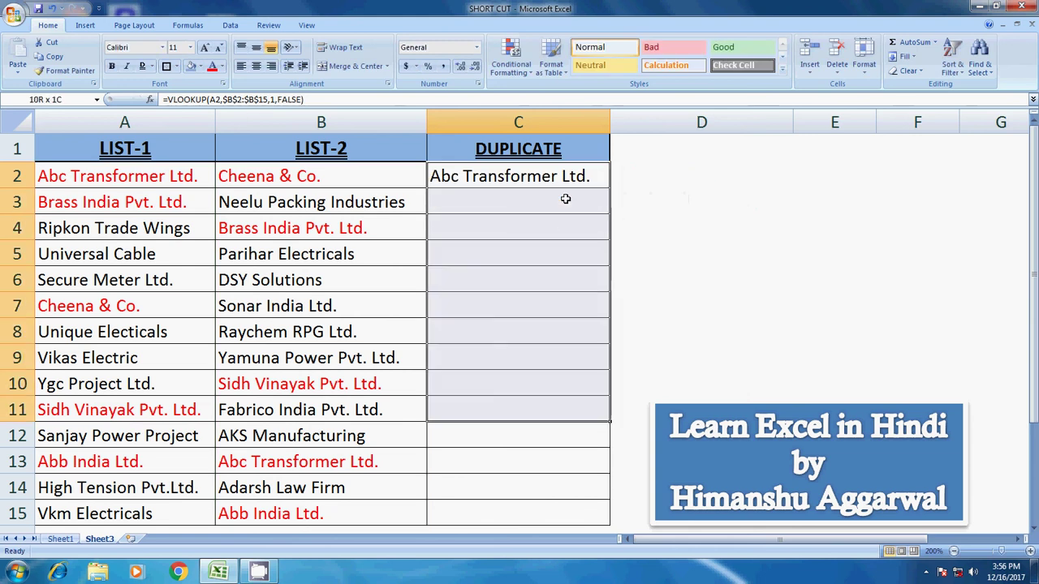
pyautogui.hotkey('shift', 'Down')
pyautogui.hotkey('shift', 'Down')
pyautogui.hotkey('shift', 'Down')
pyautogui.hotkey('shift', 'Down')
pyautogui.hotkey('ctrl', 'd')
pyautogui.click(566, 200)
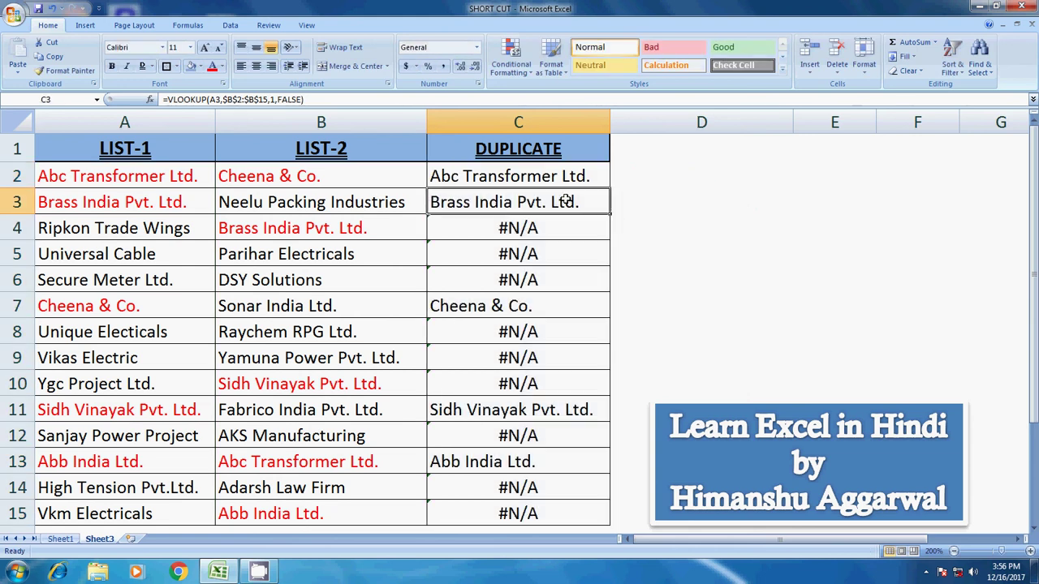
pyautogui.press('Down')
pyautogui.hotkey('ctrl', 'Down')
pyautogui.press('Up')
pyautogui.press('Up')
pyautogui.press('Up')
pyautogui.press('Up')
pyautogui.press('Up')
pyautogui.press('Up')
pyautogui.press('Up')
pyautogui.press('Up')
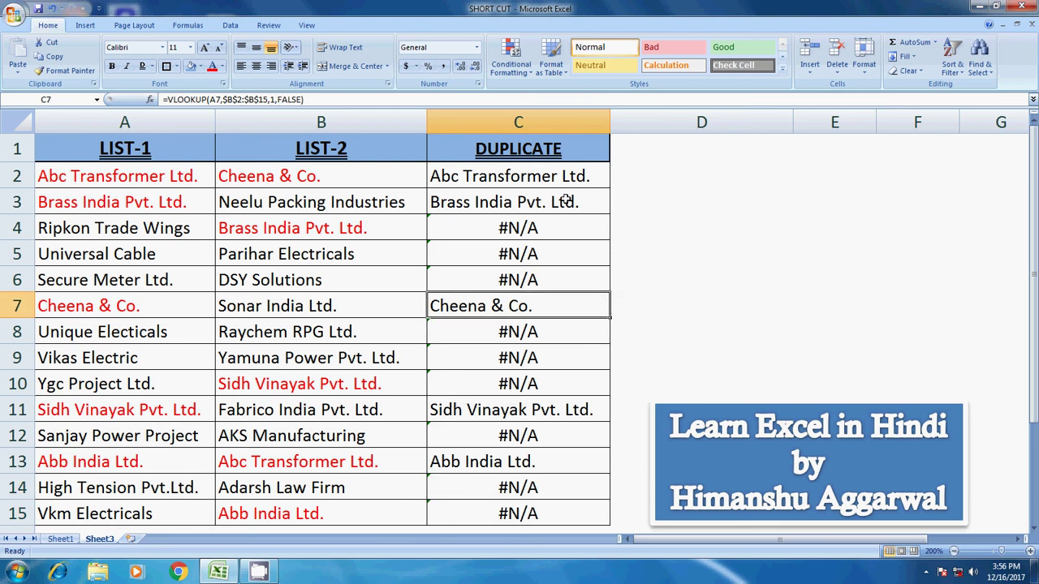
pyautogui.press('Up')
pyautogui.press('Up')
pyautogui.press('Up')
pyautogui.press('Up')
pyautogui.press('Up')
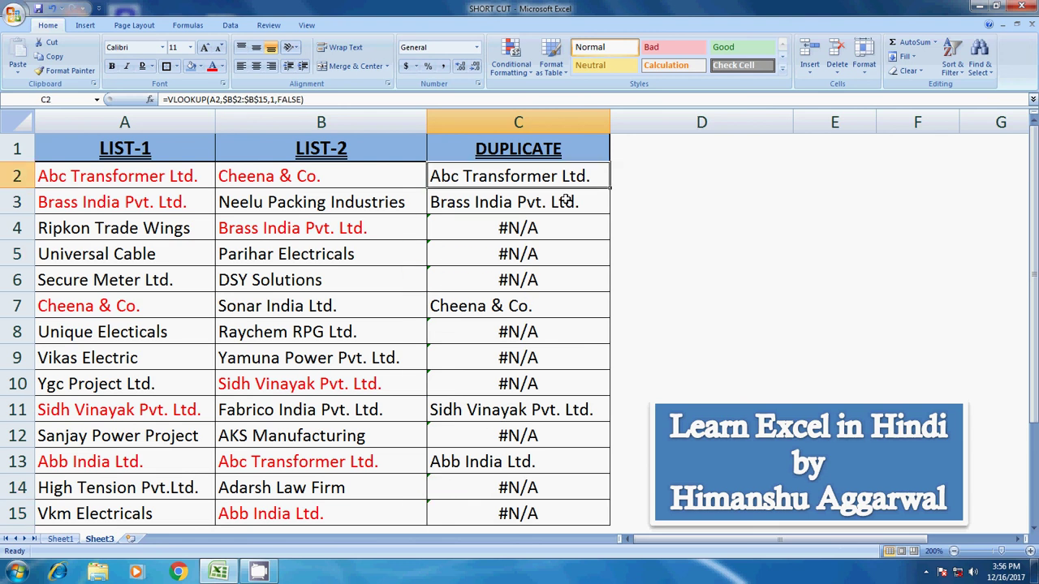
# Step: Clear C2:C15, then undo to restore the lookup results
pyautogui.hotkey('shift', 'Down')
pyautogui.hotkey('shift', 'Down')
pyautogui.hotkey('shift', 'Down')
pyautogui.hotkey('shift', 'Down')
pyautogui.hotkey('shift', 'Down')
pyautogui.hotkey('shift', 'Down')
pyautogui.hotkey('shift', 'Down')
pyautogui.hotkey('shift', 'Down')
pyautogui.hotkey('shift', 'Down')
pyautogui.hotkey('shift', 'Down')
pyautogui.hotkey('shift', 'Down')
pyautogui.hotkey('shift', 'Down')
pyautogui.hotkey('shift', 'Down')
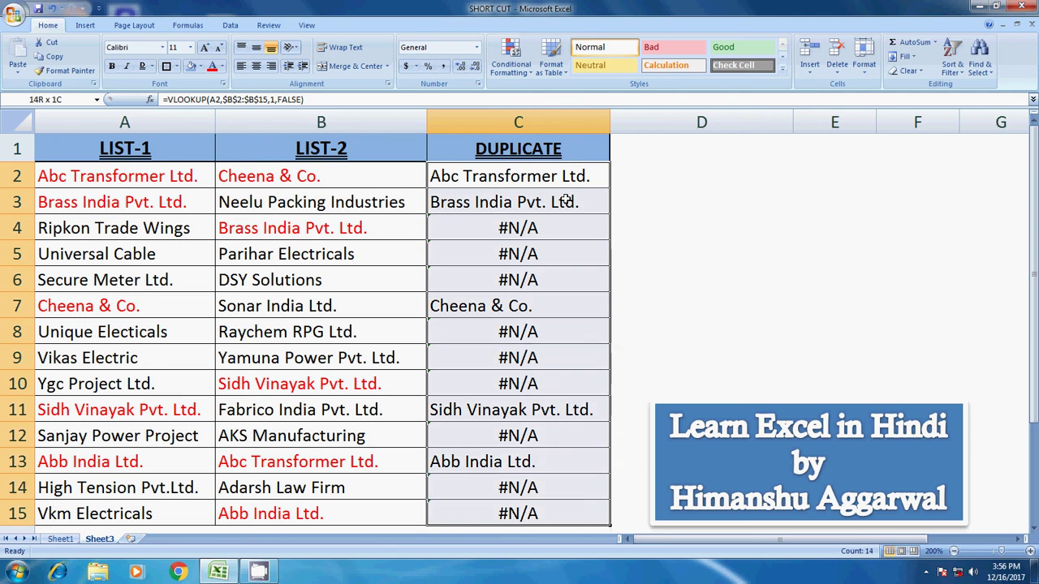
pyautogui.press('Delete')
pyautogui.hotkey('shift', 'BackSpace')
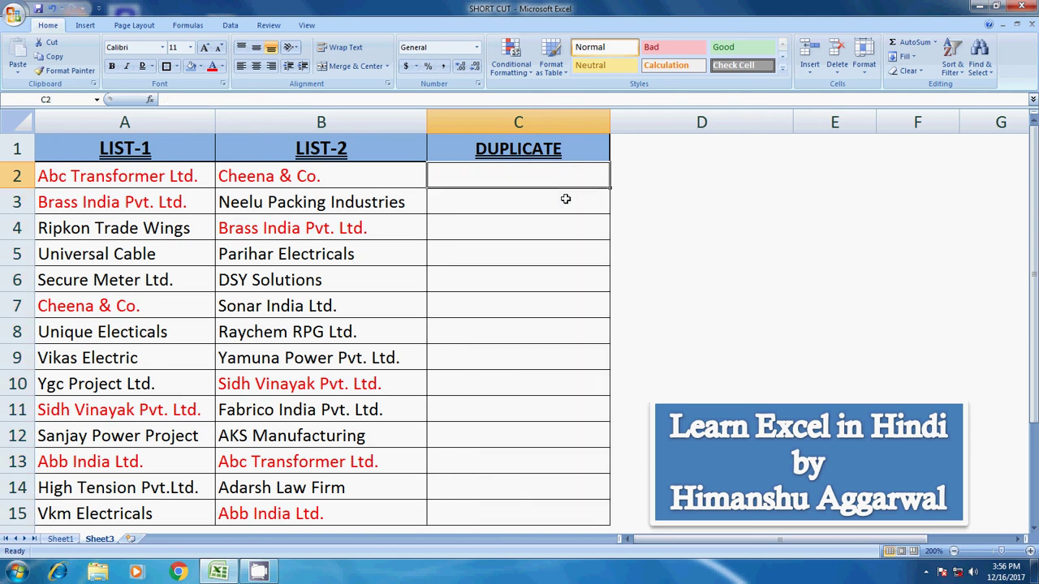
pyautogui.hotkey('ctrl', 'z')
# Step: Wrap C2's VLOOKUP in ISERROR(...)
pyautogui.press('F2')
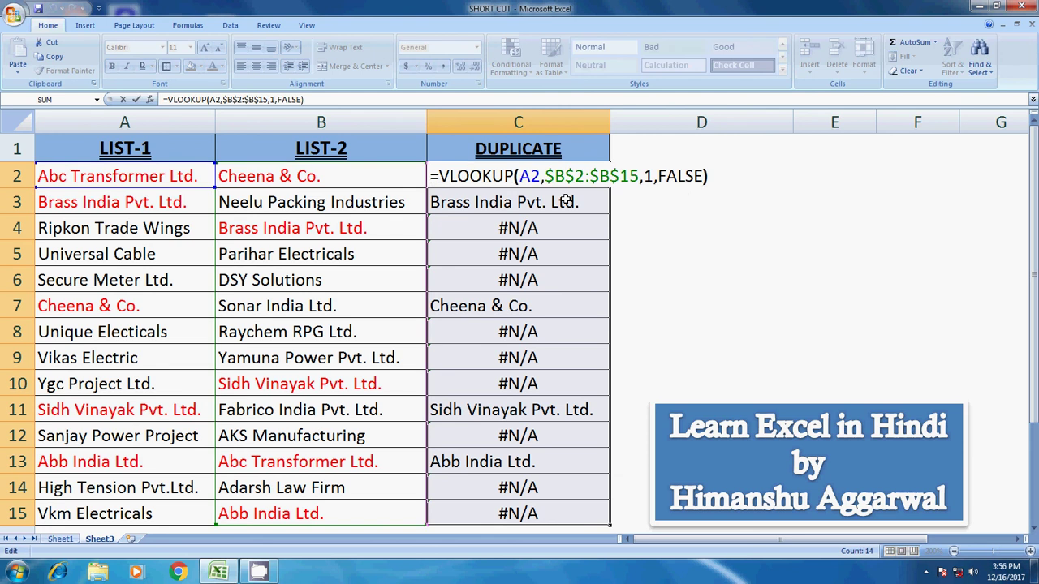
pyautogui.press('Left')
pyautogui.press('Left')
pyautogui.press('Left')
pyautogui.press('Left')
pyautogui.press('Left')
pyautogui.press('Left')
pyautogui.press('Left')
pyautogui.press('Left')
pyautogui.press('Left')
pyautogui.press('Left')
pyautogui.press('Left')
pyautogui.press('Left')
pyautogui.press('Left')
pyautogui.press('Left')
pyautogui.press('Left')
pyautogui.press('Left')
pyautogui.press('Left')
pyautogui.press('Left')
pyautogui.press('Left')
pyautogui.press('Left')
pyautogui.press('Left')
pyautogui.press('Left')
pyautogui.press('Left')
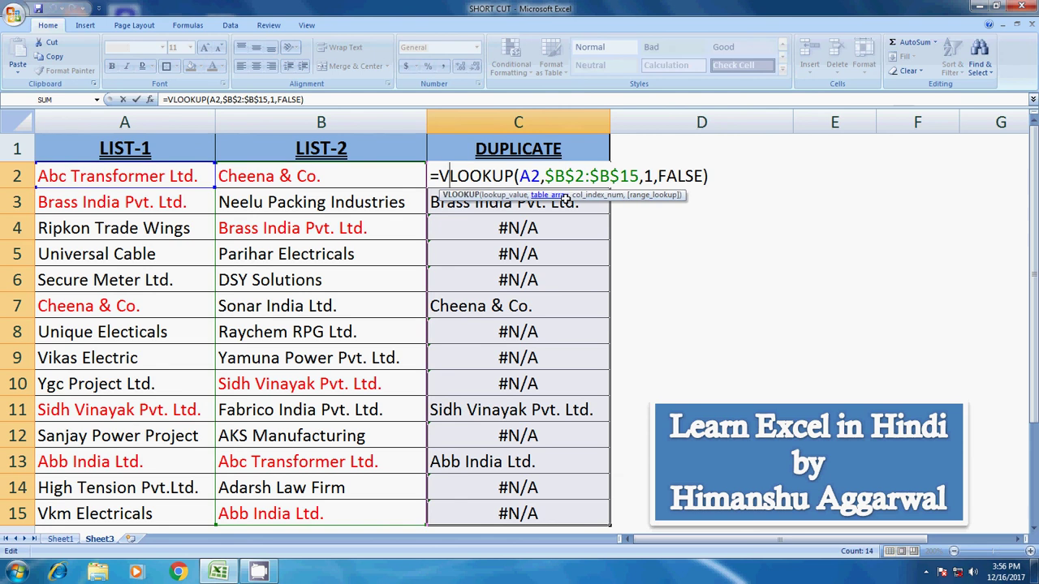
pyautogui.write('iss')
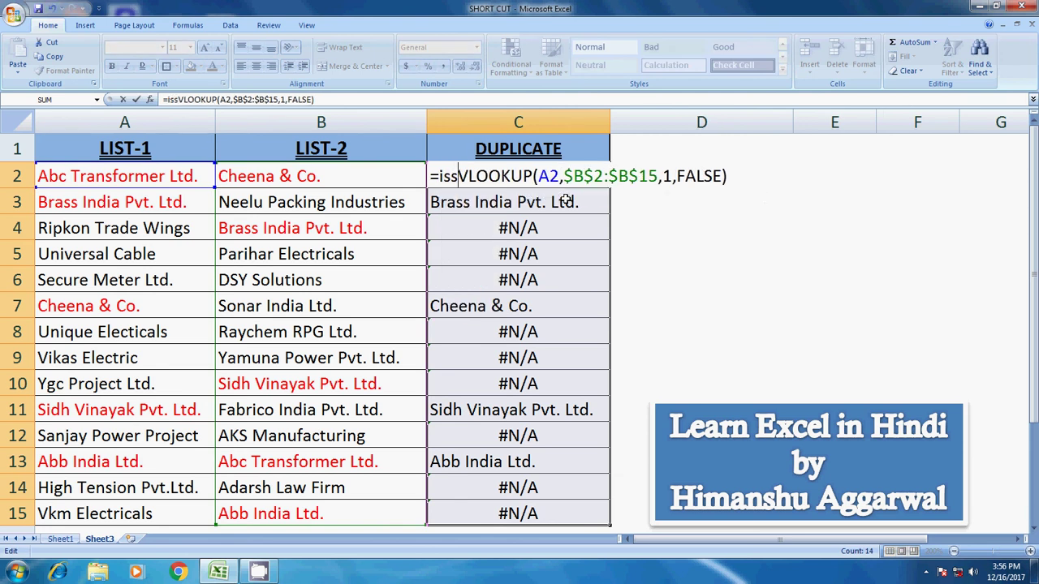
pyautogui.press('BackSpace')
pyautogui.write('er')
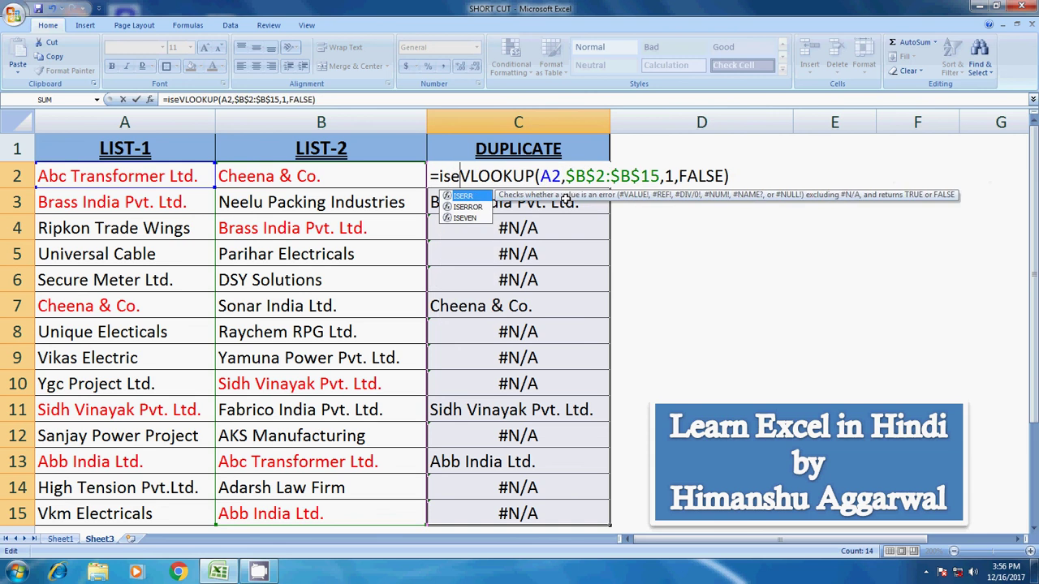
pyautogui.press('Tab')
pyautogui.press('End')
pyautogui.write(')')
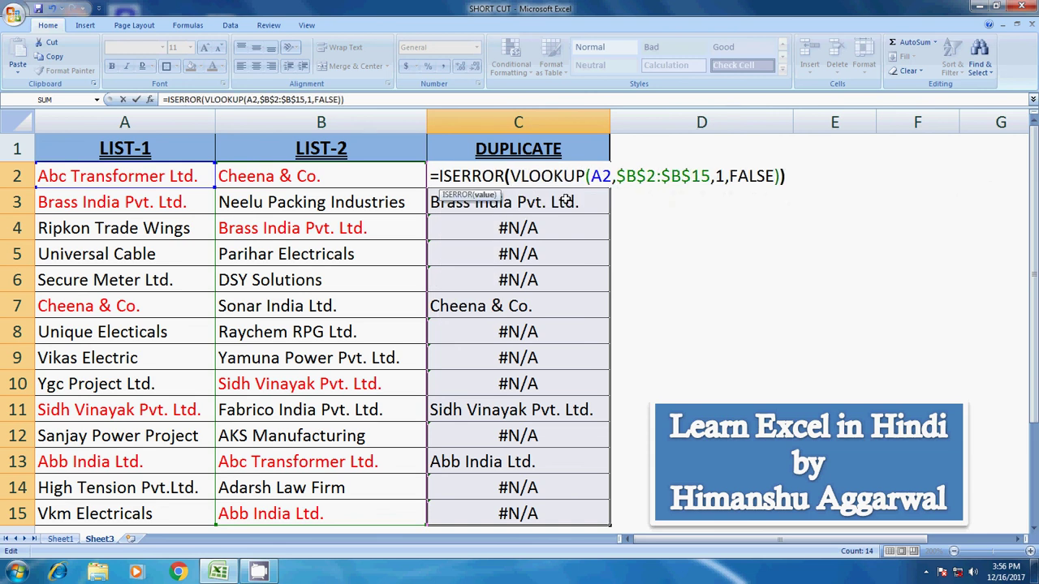
pyautogui.press('Return')
# Step: Fill the ISERROR formula down C2:C15 and review the TRUE/FALSE results
pyautogui.press('Up')
pyautogui.hotkey('shift', 'Down')
pyautogui.hotkey('shift', 'Down')
pyautogui.hotkey('shift', 'Down')
pyautogui.hotkey('shift', 'Down')
pyautogui.hotkey('shift', 'Down')
pyautogui.hotkey('shift', 'Down')
pyautogui.hotkey('shift', 'Down')
pyautogui.hotkey('shift', 'Down')
pyautogui.hotkey('shift', 'Down')
pyautogui.hotkey('shift', 'Down')
pyautogui.hotkey('shift', 'Down')
pyautogui.hotkey('shift', 'Down')
pyautogui.hotkey('shift', 'Down')
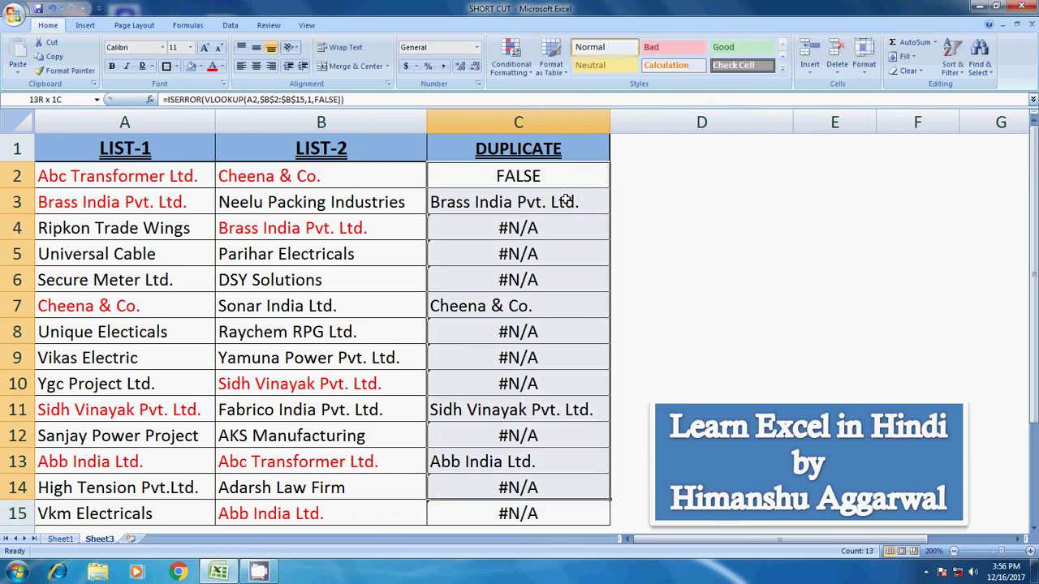
pyautogui.hotkey('ctrl', 'd')
pyautogui.click(566, 200)
pyautogui.press('Up')
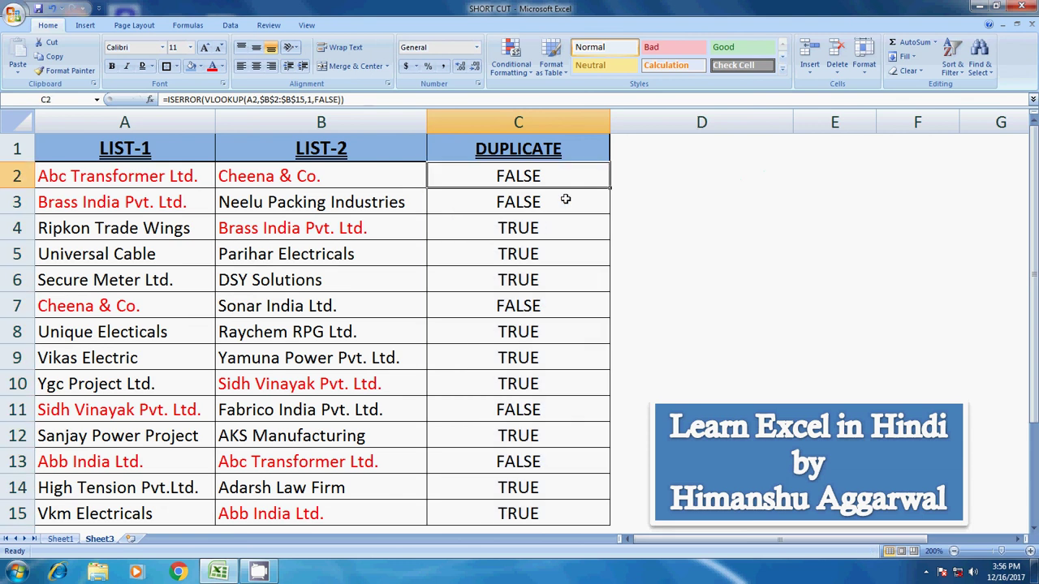
pyautogui.press('Down')
pyautogui.press('Down')
pyautogui.press('Down')
pyautogui.press('Down')
pyautogui.press('Down')
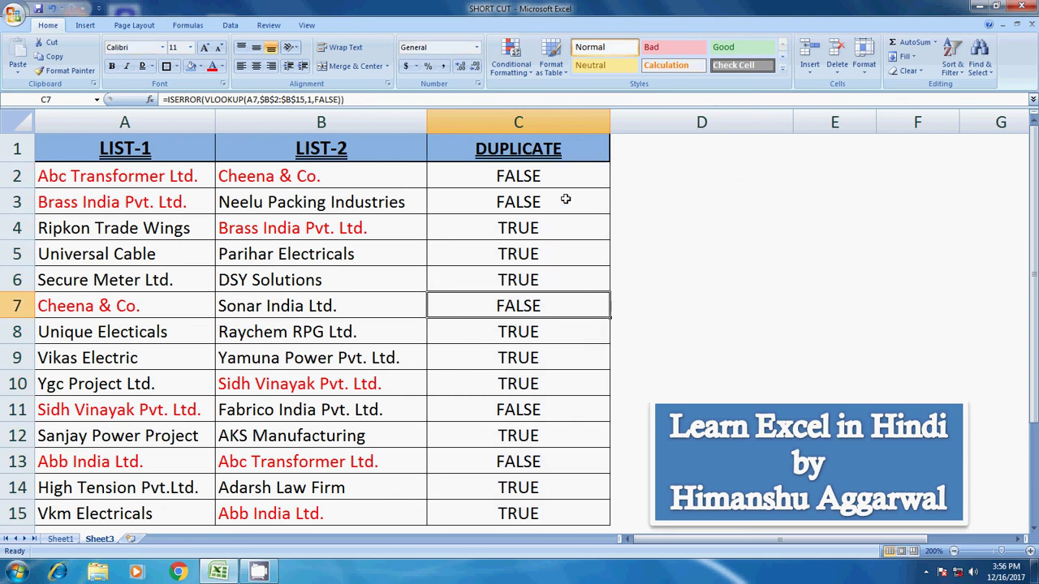
pyautogui.press('Down')
pyautogui.press('Down')
pyautogui.press('Down')
pyautogui.press('Up')
pyautogui.press('Up')
pyautogui.press('Up')
pyautogui.press('Up')
pyautogui.press('Up')
pyautogui.press('Up')
pyautogui.press('Up')
pyautogui.press('Up')
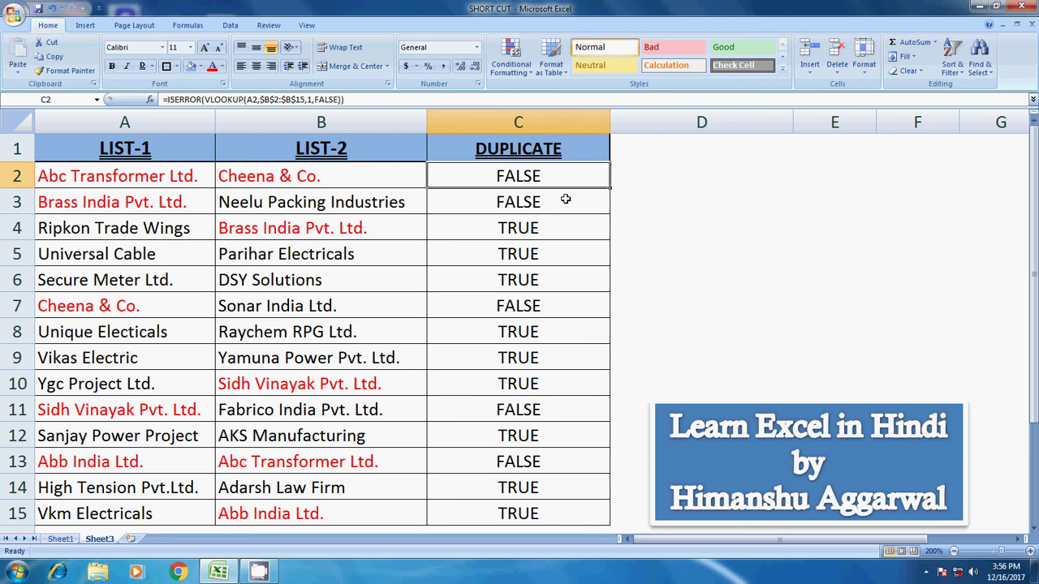
pyautogui.hotkey('shift', 'Down')
pyautogui.hotkey('shift', 'Down')
pyautogui.hotkey('shift', 'Down')
pyautogui.hotkey('shift', 'Down')
pyautogui.hotkey('shift', 'Down')
pyautogui.hotkey('shift', 'Down')
pyautogui.hotkey('shift', 'Down')
pyautogui.hotkey('shift', 'Down')
pyautogui.hotkey('shift', 'Down')
pyautogui.hotkey('shift', 'Down')
pyautogui.hotkey('shift', 'Down')
pyautogui.hotkey('shift', 'Down')
pyautogui.hotkey('shift', 'Down')
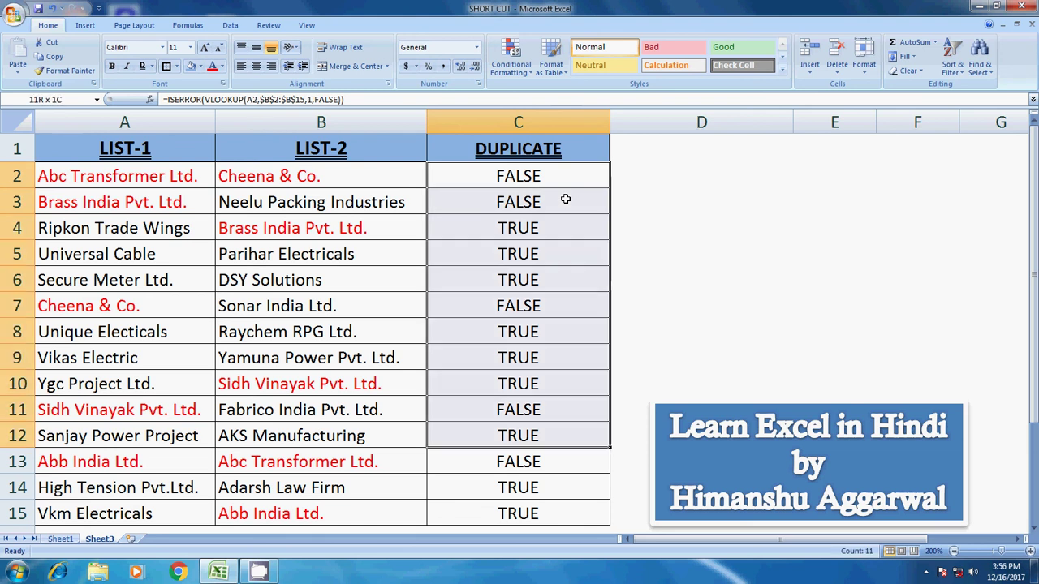
pyautogui.hotkey('shift', 'BackSpace')
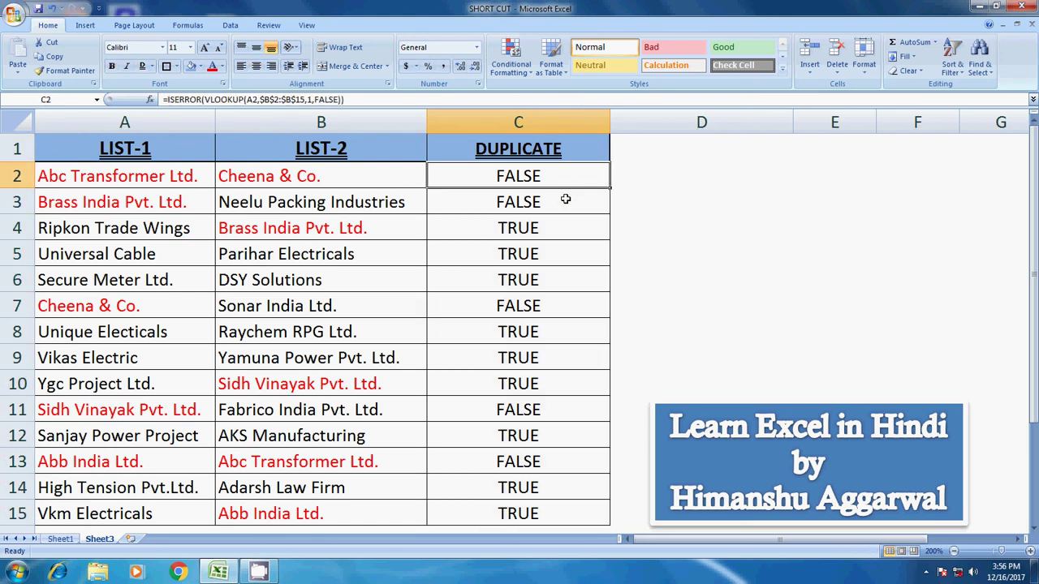
pyautogui.press('F2')
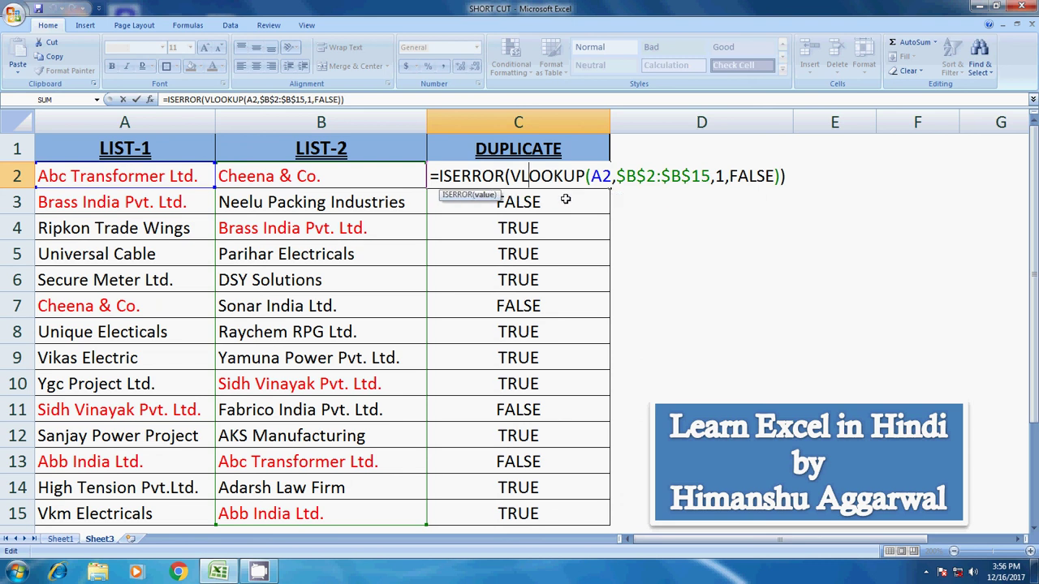
# Step: Insert IF( into C2's formula and add "UNIQUE" as the error result
pyautogui.press('Left')
pyautogui.press('Left')
pyautogui.press('Left')
pyautogui.press('Left')
pyautogui.press('Left')
pyautogui.press('Left')
pyautogui.press('Left')
pyautogui.press('Left')
pyautogui.press('Left')
pyautogui.press('Left')
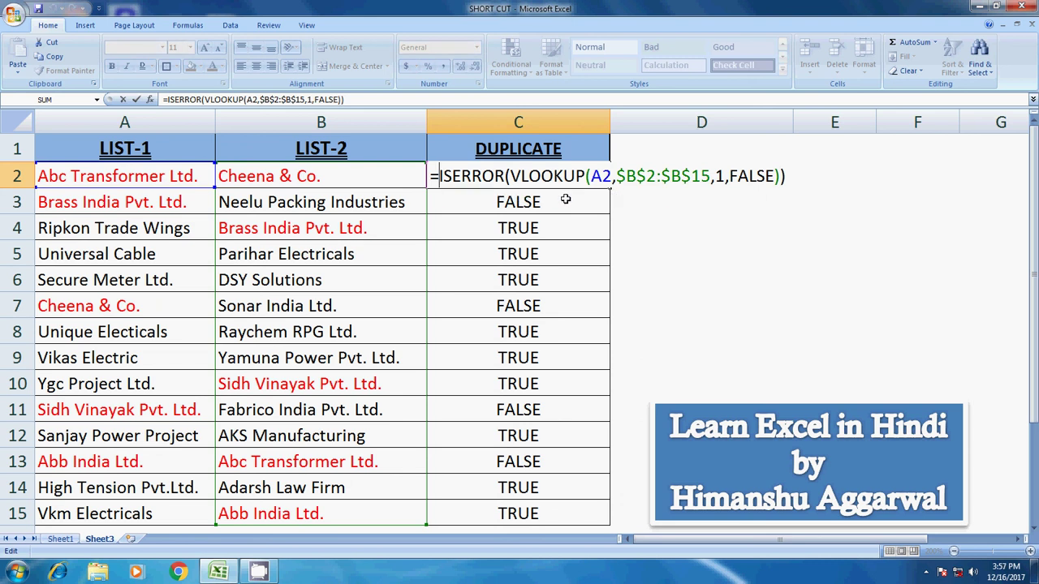
pyautogui.write('IF(')
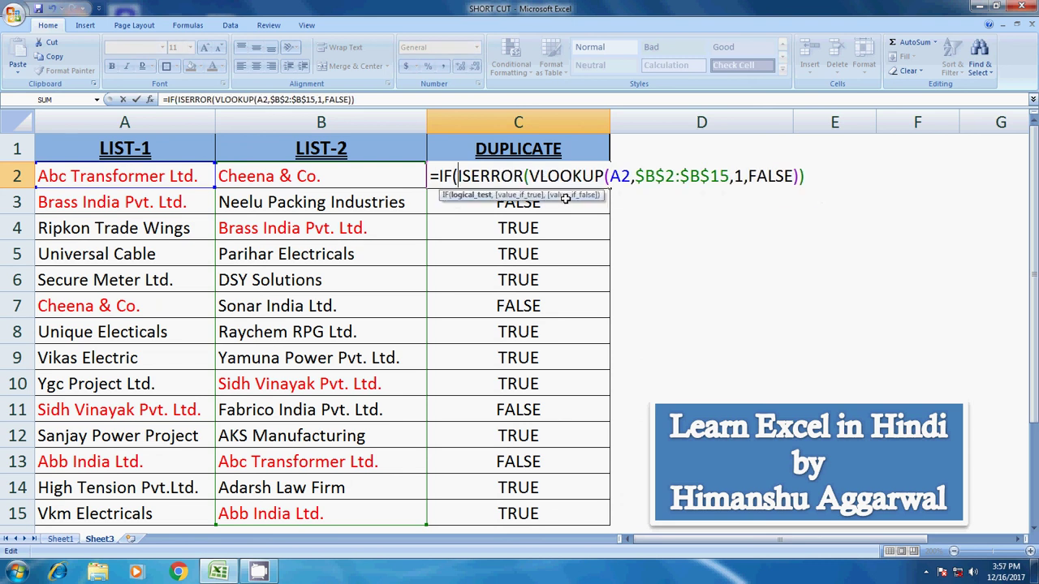
pyautogui.press('End')
pyautogui.write(',"')
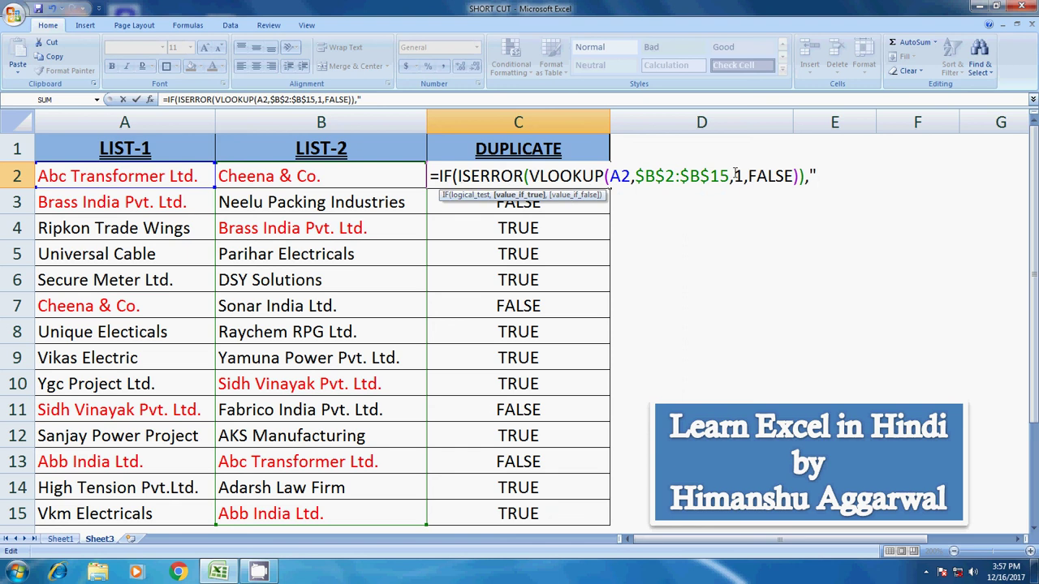
pyautogui.write('UNIQUE')
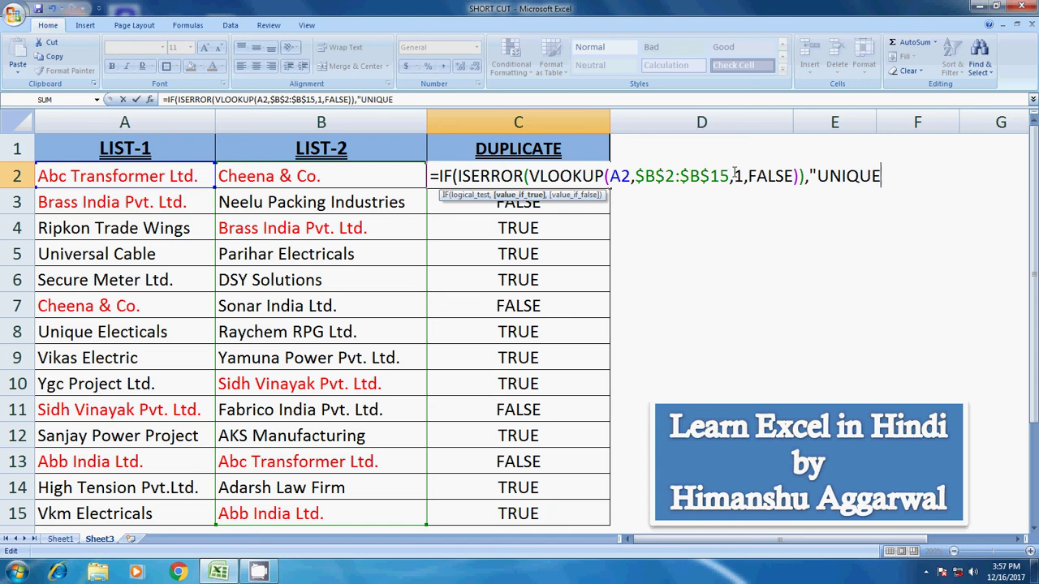
pyautogui.write('",')
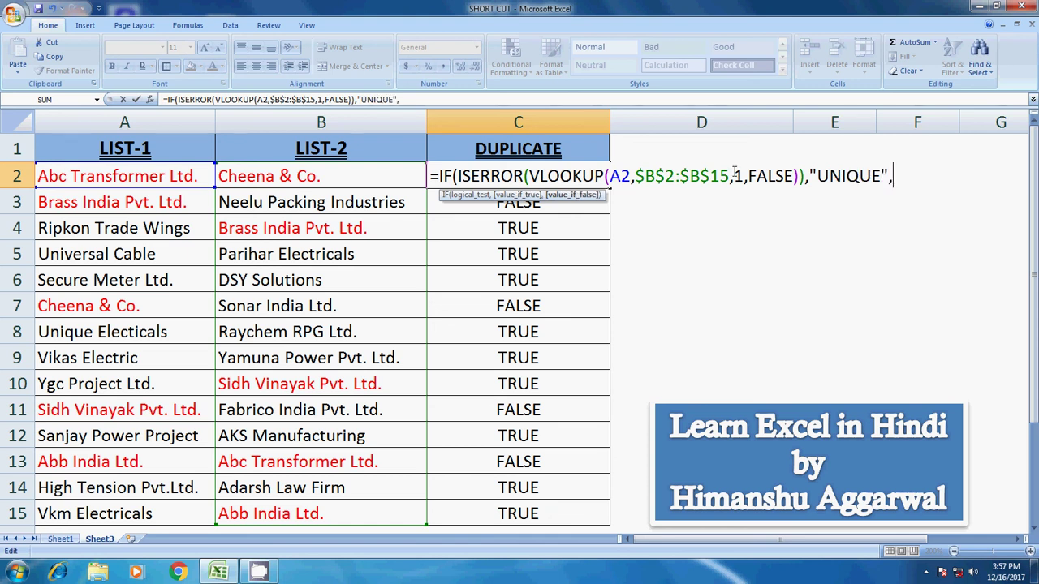
pyautogui.write('d')
# Step: Add "DUPLICATE" as the other result, commit C2, and select down column C
pyautogui.press('BackSpace')
pyautogui.write('"D')
pyautogui.write('UL')
pyautogui.write('I')
pyautogui.press('BackSpace')
pyautogui.write('PLICATE')
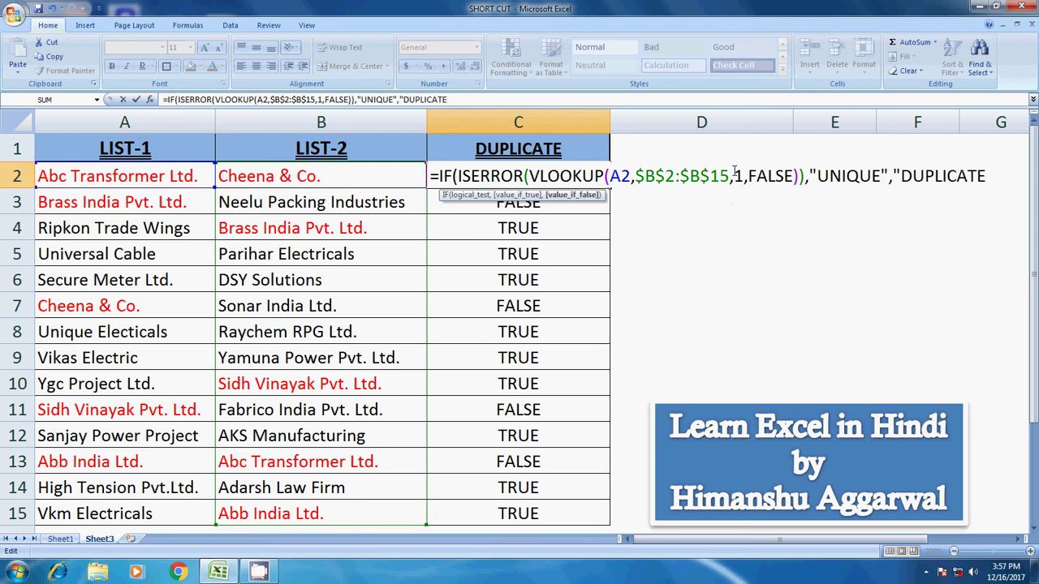
pyautogui.write('")')
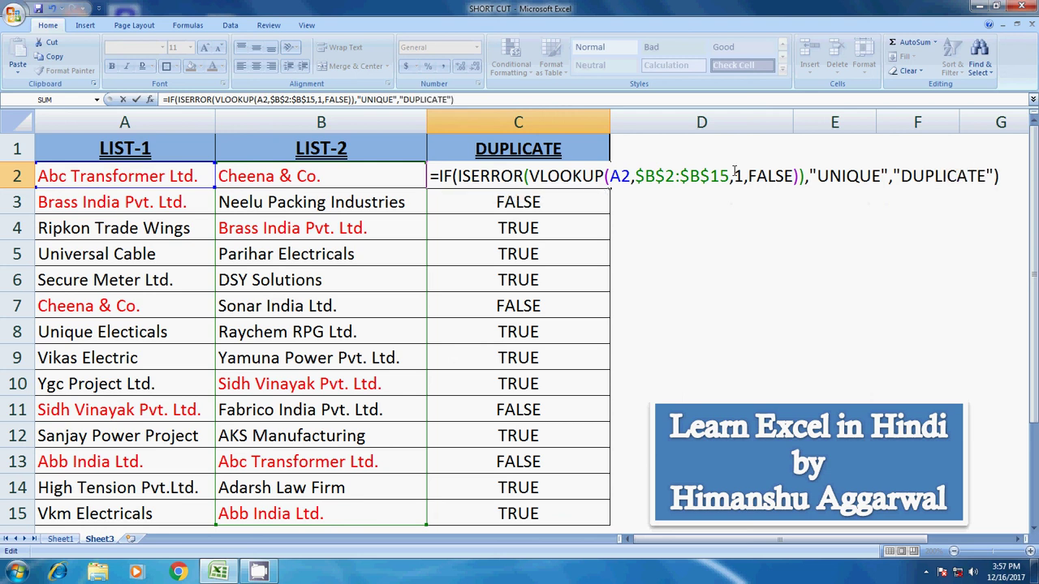
pyautogui.press('Return')
pyautogui.press('Up')
pyautogui.hotkey('shift', 'Down')
pyautogui.hotkey('shift', 'Down')
pyautogui.hotkey('shift', 'Down')
pyautogui.hotkey('shift', 'Down')
pyautogui.hotkey('shift', 'Down')
pyautogui.hotkey('shift', 'Down')
pyautogui.hotkey('shift', 'Down')
pyautogui.hotkey('shift', 'Down')
pyautogui.hotkey('shift', 'Down')
pyautogui.hotkey('shift', 'Down')
pyautogui.hotkey('shift', 'Down')
pyautogui.hotkey('shift', 'Down')
pyautogui.hotkey('shift', 'Down')
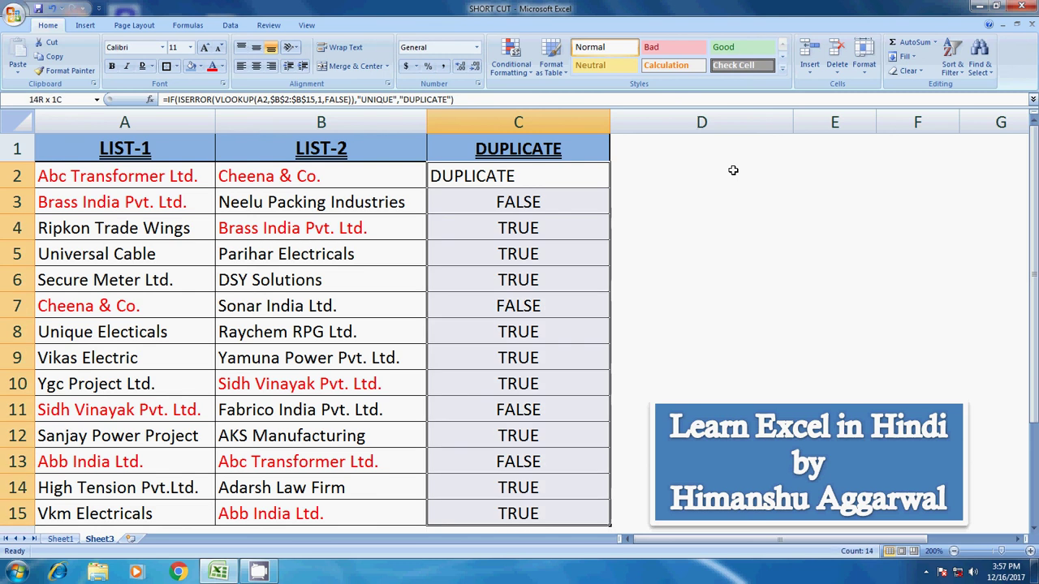
# Step: Fill the IF formula down to C15, center it, and review the DUPLICATE/UNIQUE labels
pyautogui.hotkey('ctrl', 'd')
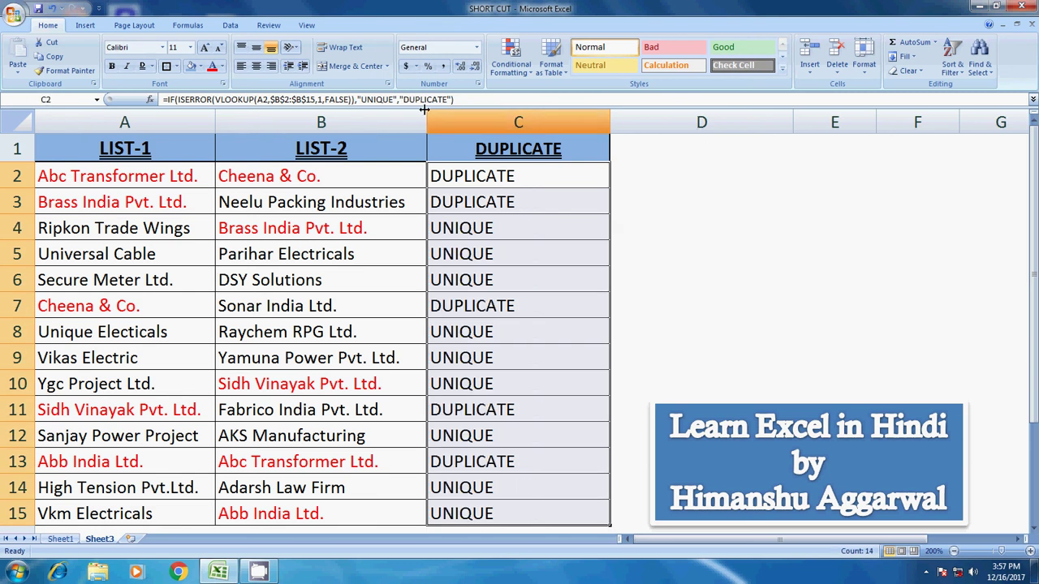
pyautogui.click(256, 67)
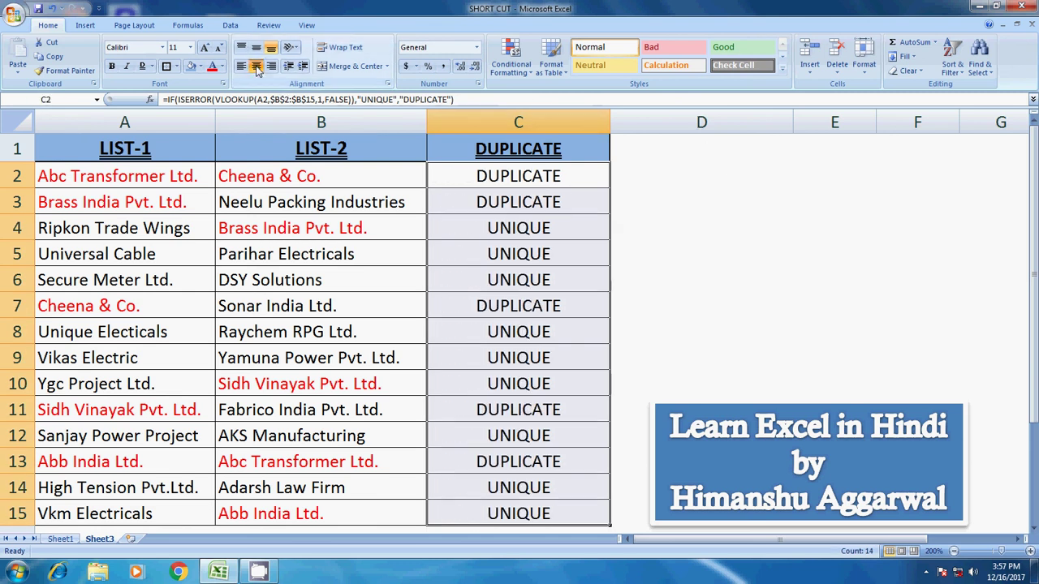
pyautogui.click(497, 177)
pyautogui.click(511, 204)
pyautogui.click(520, 276)
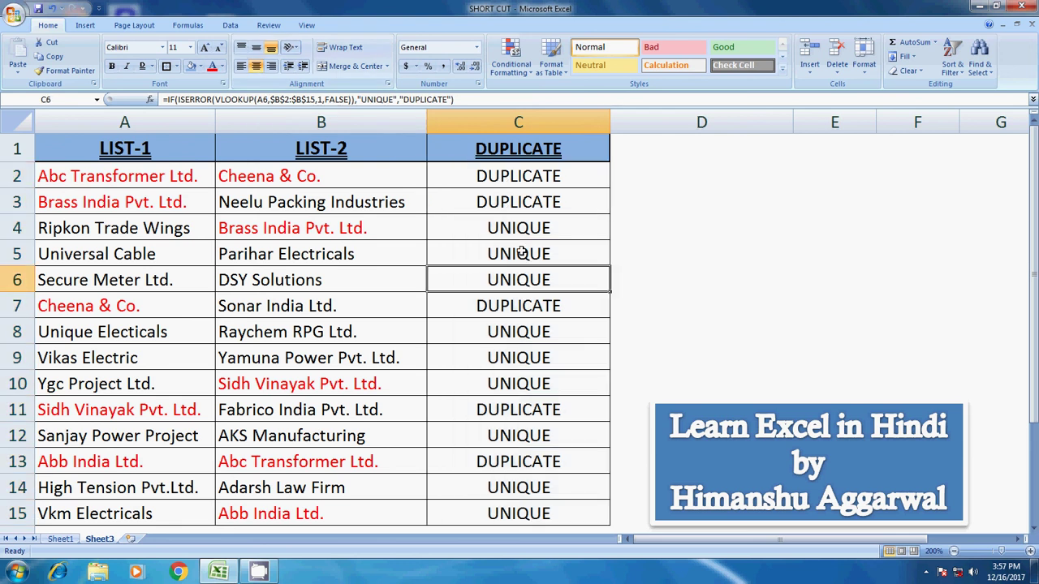
pyautogui.moveTo(520, 231); pyautogui.dragTo(520, 263)
pyautogui.moveTo(516, 336); pyautogui.dragTo(503, 373)
pyautogui.click(518, 438)
pyautogui.moveTo(520, 496); pyautogui.dragTo(513, 504)
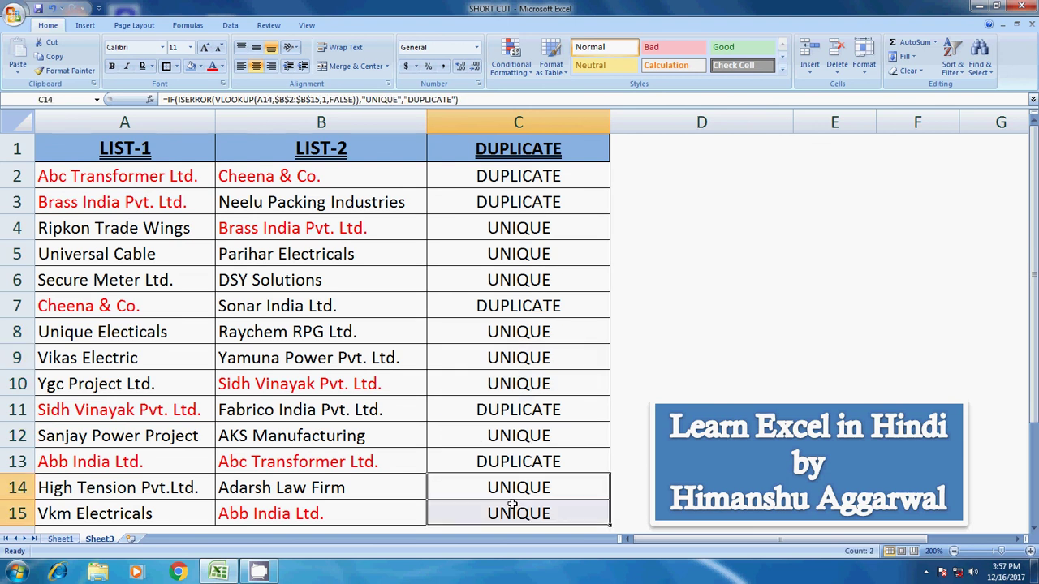